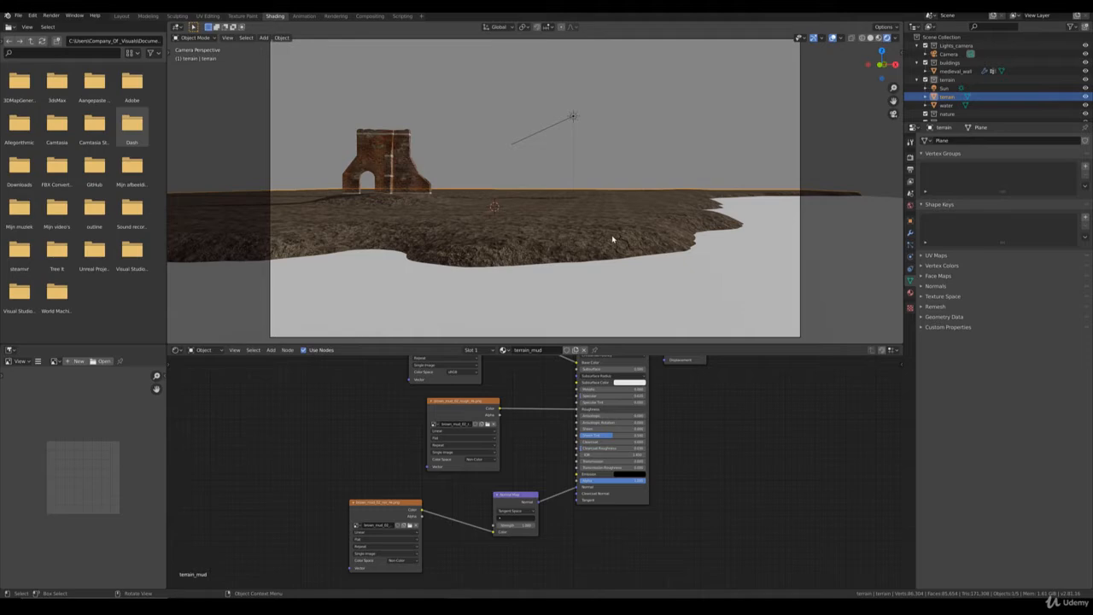
{"action": "middle_click_drag", "start_coordinate": [584, 222], "coordinate": [559, 227]}
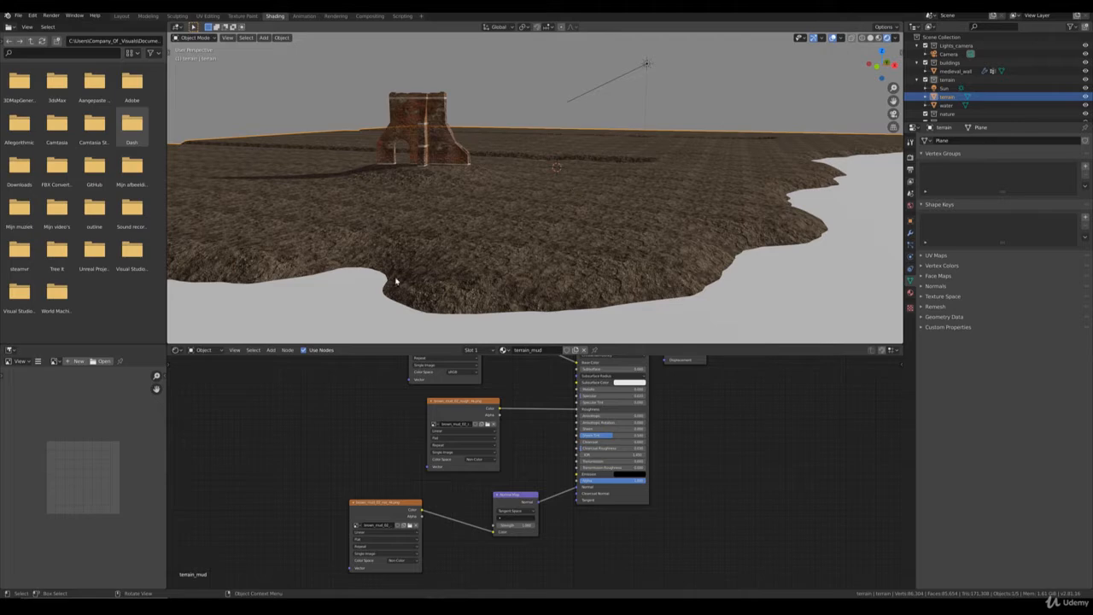
{"action": "middle_click_drag", "start_coordinate": [418, 251], "coordinate": [470, 262]}
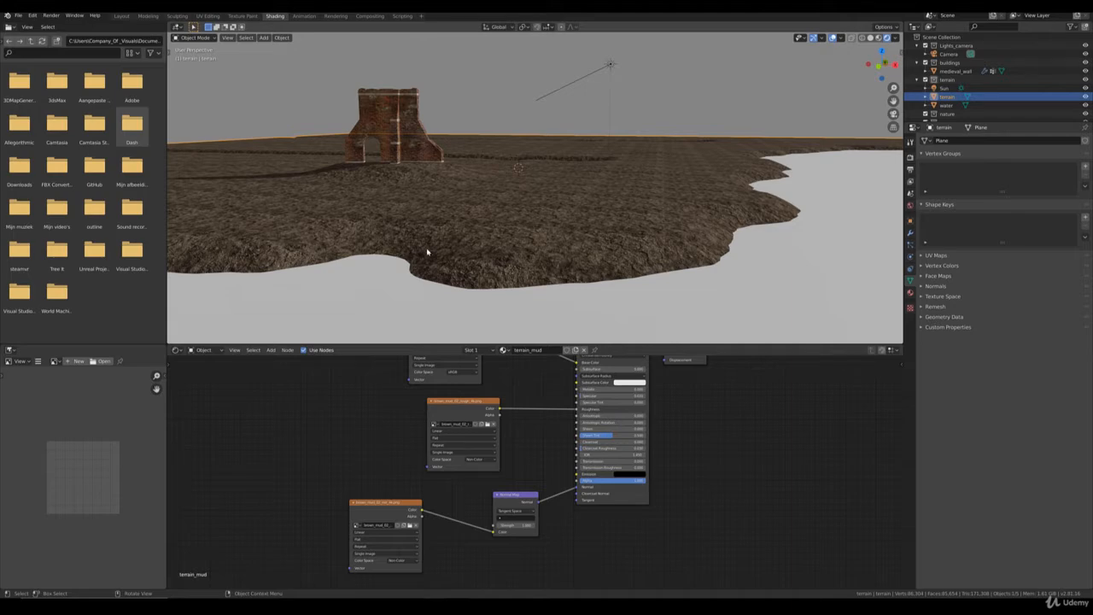
{"action": "middle_click_drag", "start_coordinate": [715, 205], "coordinate": [568, 222]}
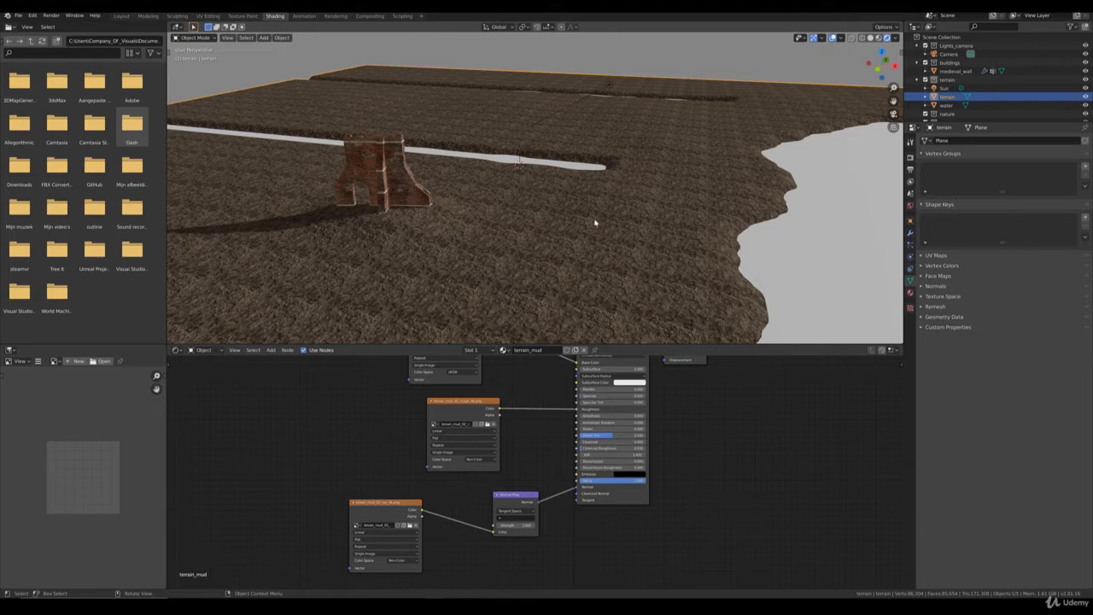
{"action": "middle_click_drag", "start_coordinate": [594, 257], "coordinate": [598, 246]}
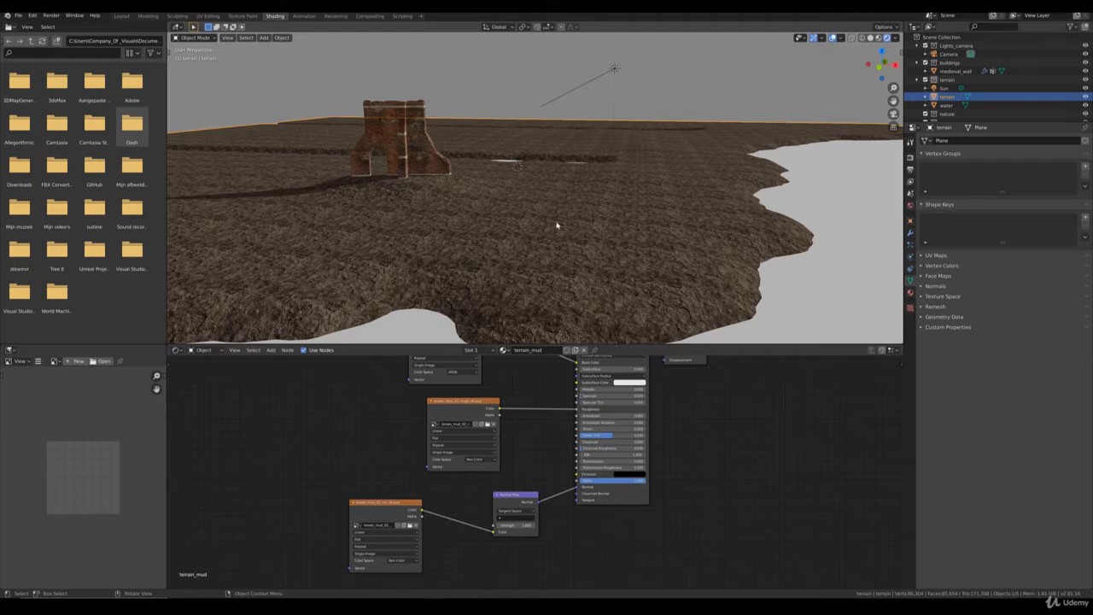
{"action": "left_click", "coordinate": [589, 262], "text": "shift"}
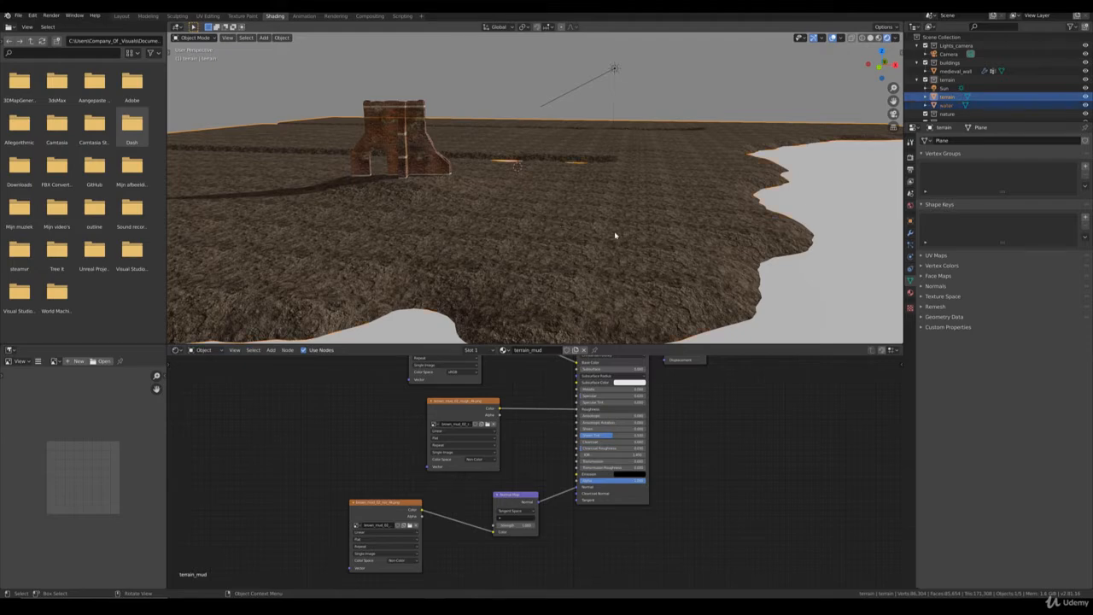
- Move the Sun light from the terrain collection into the Lights_camera collection
{"action": "left_click", "coordinate": [949, 99]}
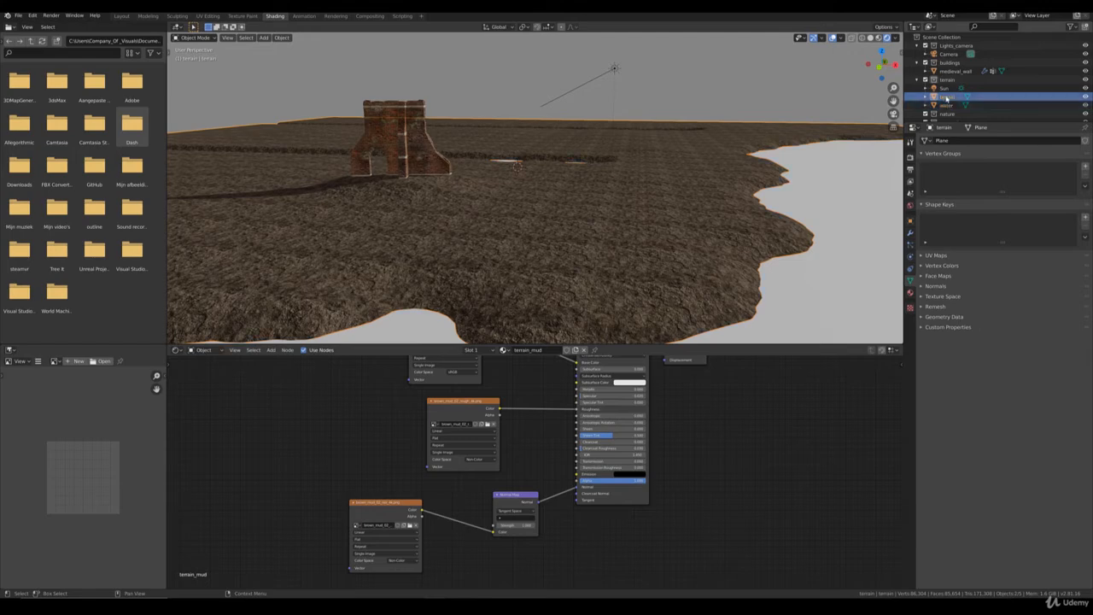
{"action": "left_click", "coordinate": [950, 89]}
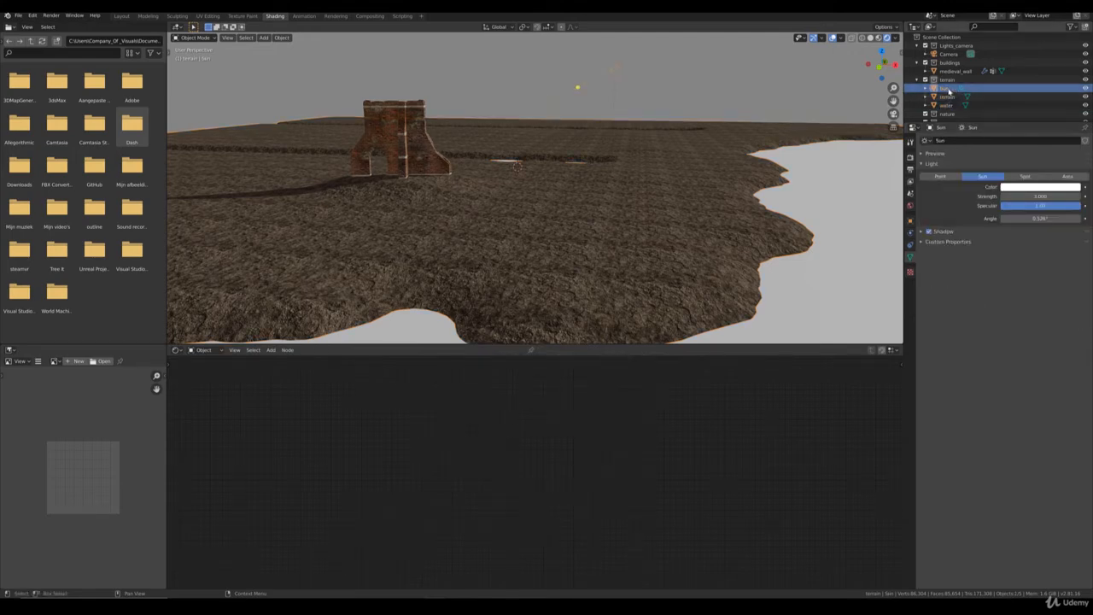
{"action": "left_click_drag", "start_coordinate": [945, 90], "coordinate": [955, 46]}
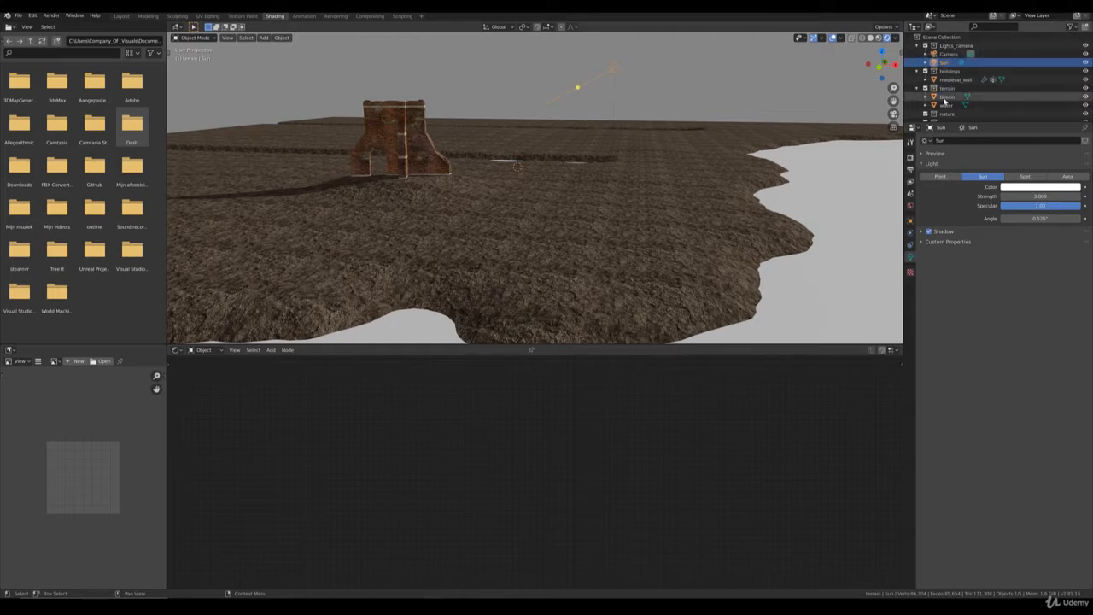
- Add a Subdivision Surface modifier to the terrain object
{"action": "left_click", "coordinate": [944, 98]}
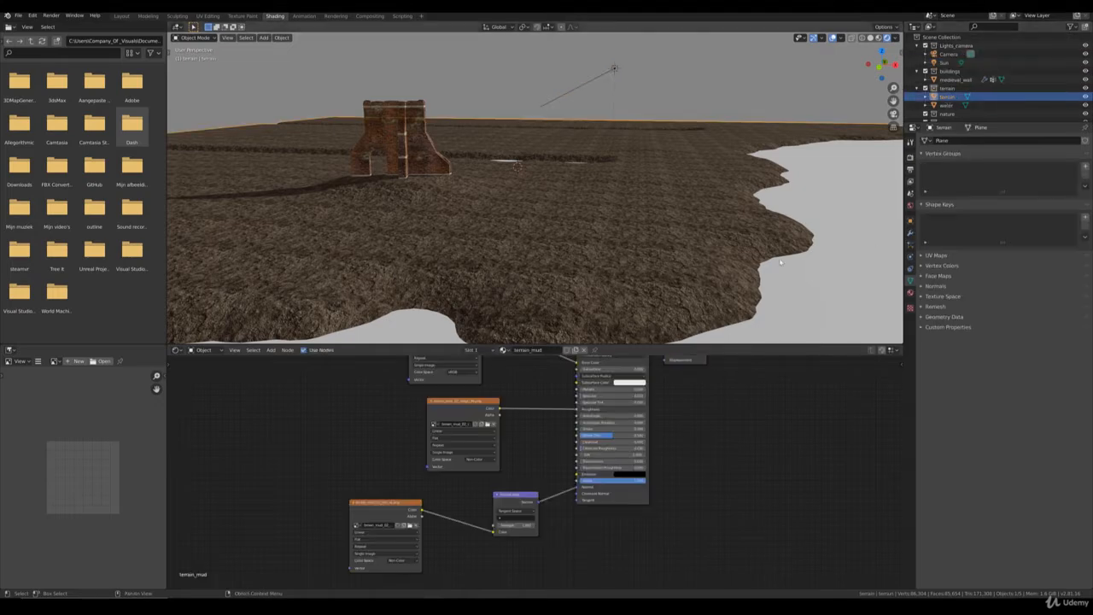
{"action": "left_click", "coordinate": [910, 233]}
{"action": "left_click", "coordinate": [950, 141]}
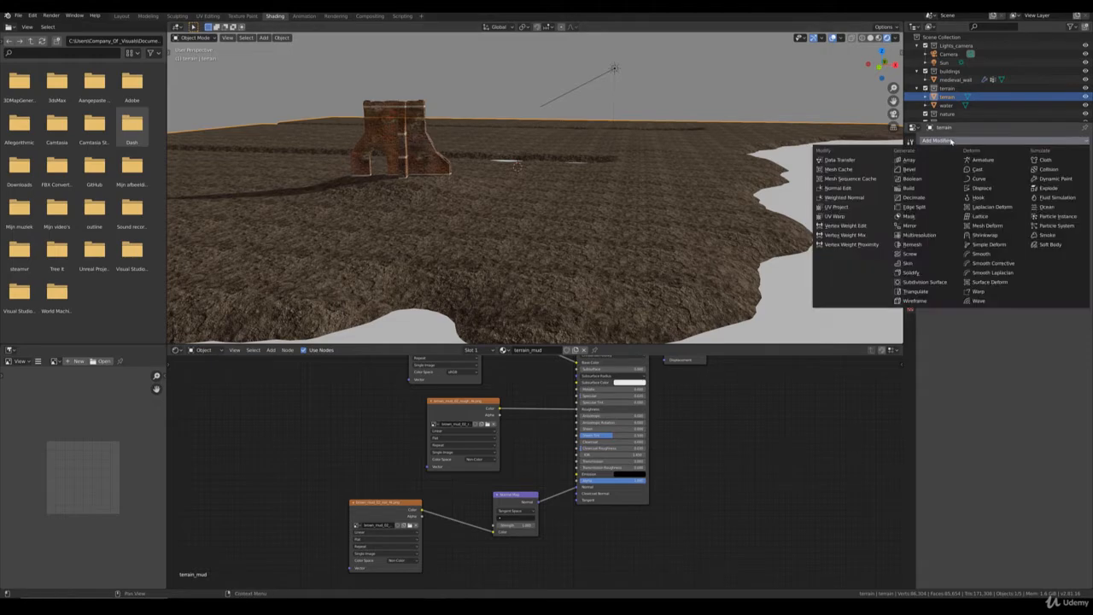
{"action": "left_click", "coordinate": [928, 282]}
{"action": "middle_click_drag", "start_coordinate": [610, 202], "coordinate": [616, 207]}
{"action": "middle_click_drag", "start_coordinate": [687, 227], "coordinate": [652, 245]}
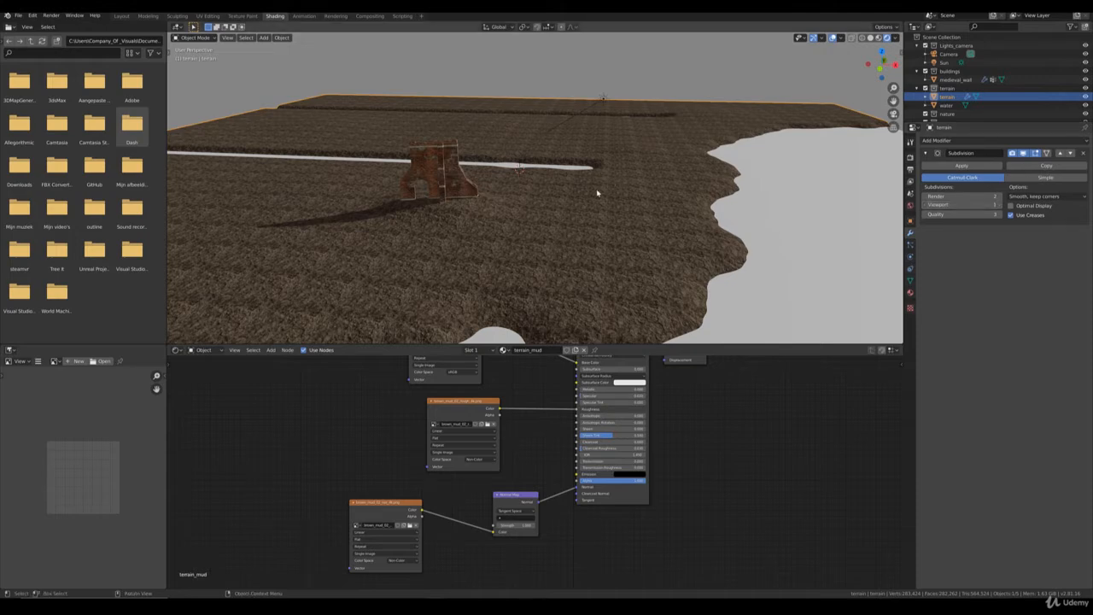
- Exclude the buildings collection from the view layer and add a Displace modifier to the terrain
{"action": "left_click", "coordinate": [925, 71]}
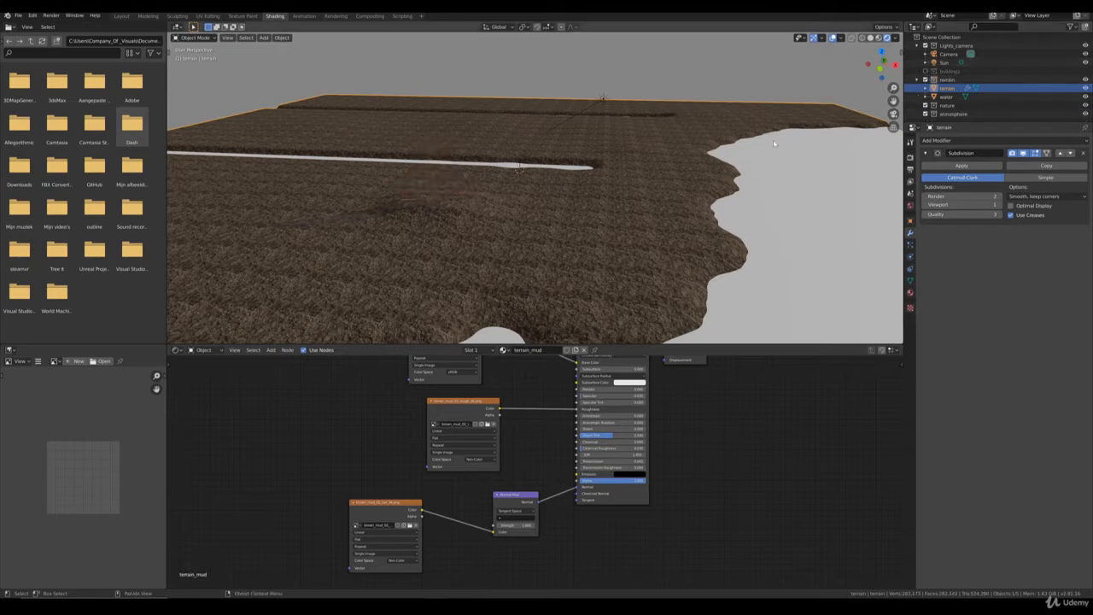
{"action": "left_click", "coordinate": [977, 142]}
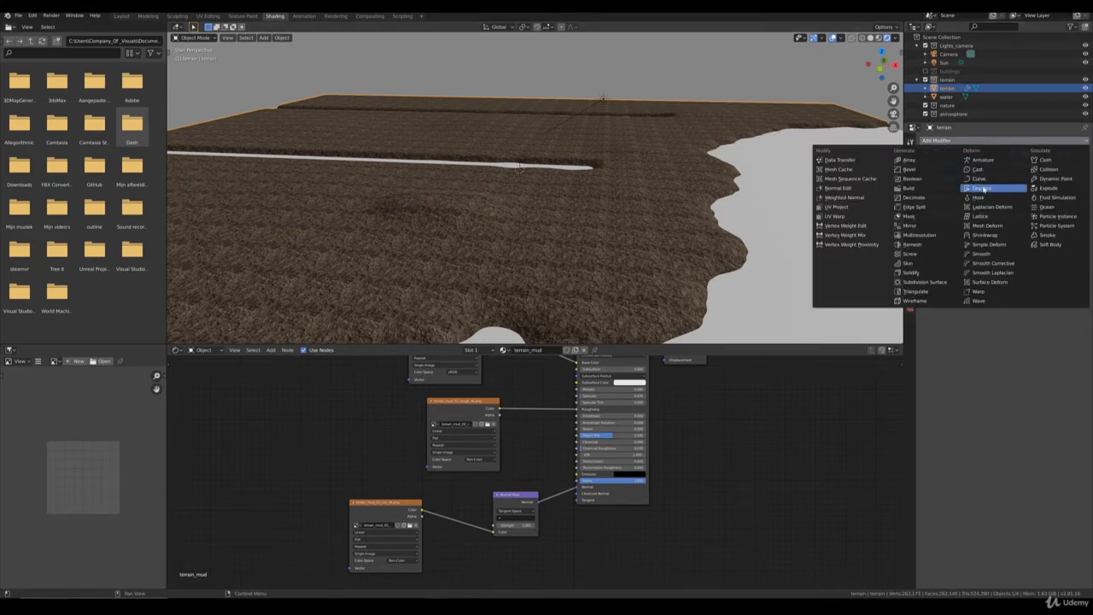
{"action": "left_click", "coordinate": [983, 188]}
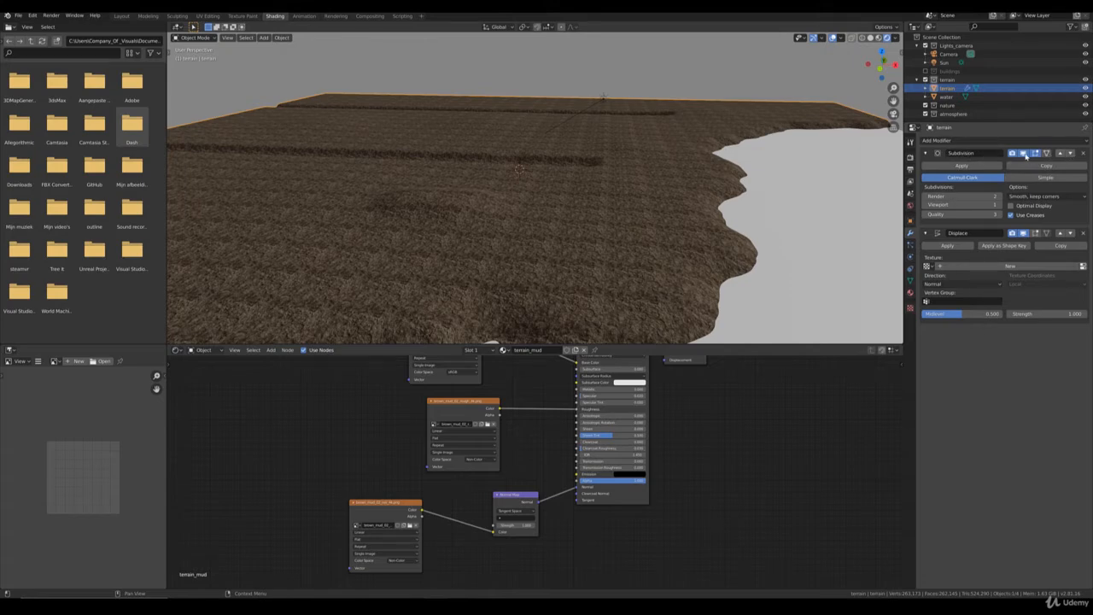
{"action": "left_click", "coordinate": [1024, 153]}
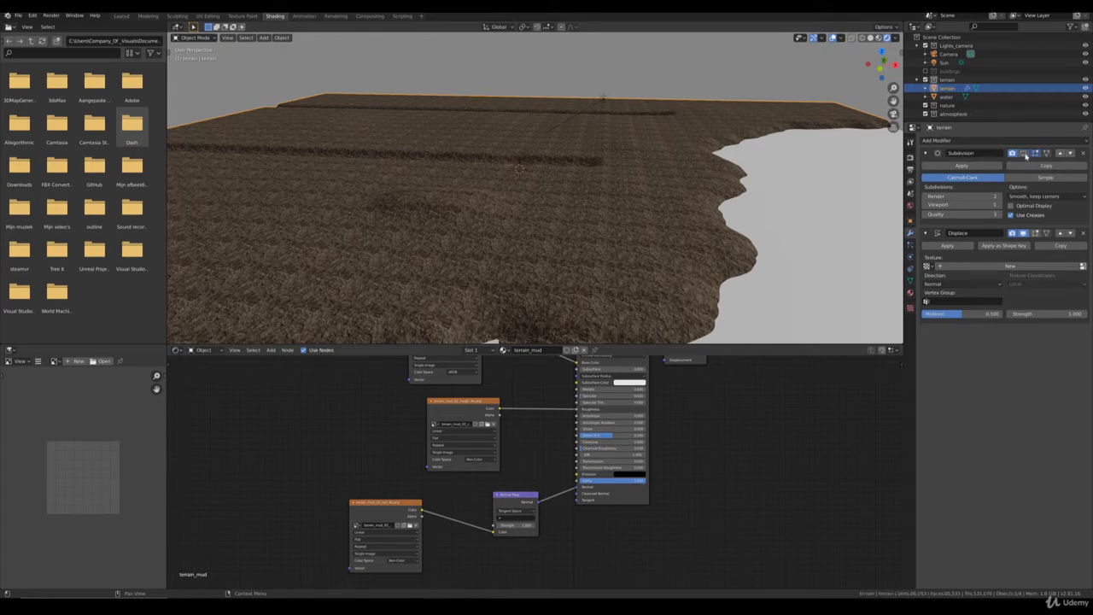
{"action": "left_click", "coordinate": [1071, 153]}
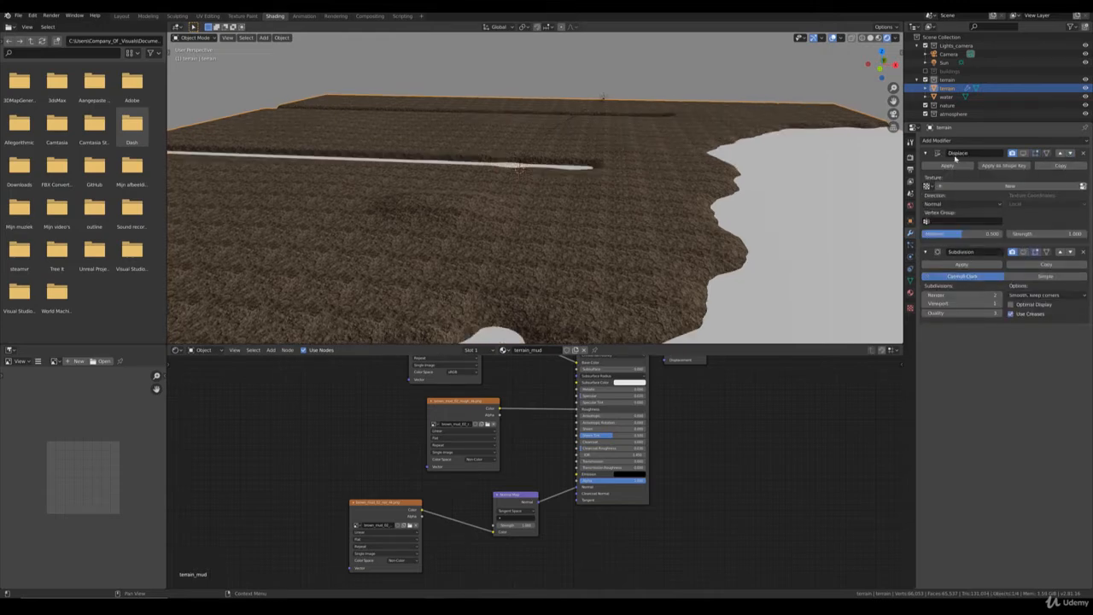
{"action": "left_click", "coordinate": [1060, 252]}
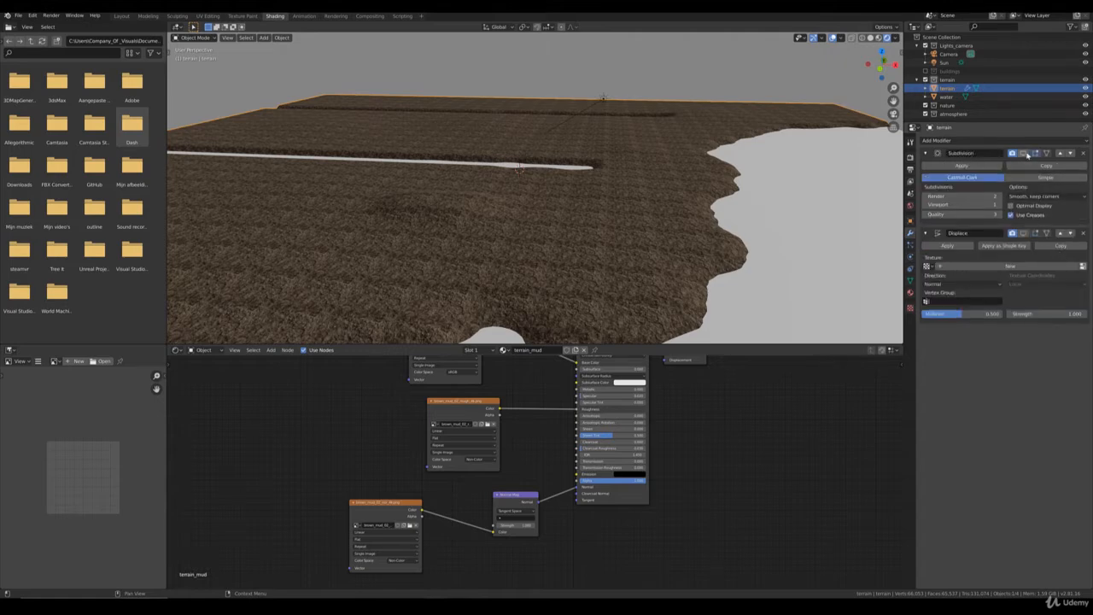
{"action": "left_click", "coordinate": [1025, 153]}
{"action": "left_click", "coordinate": [1024, 234]}
- Create a new texture for the terrain's Displace modifier and name it mud_terrain
{"action": "left_click", "coordinate": [1006, 267]}
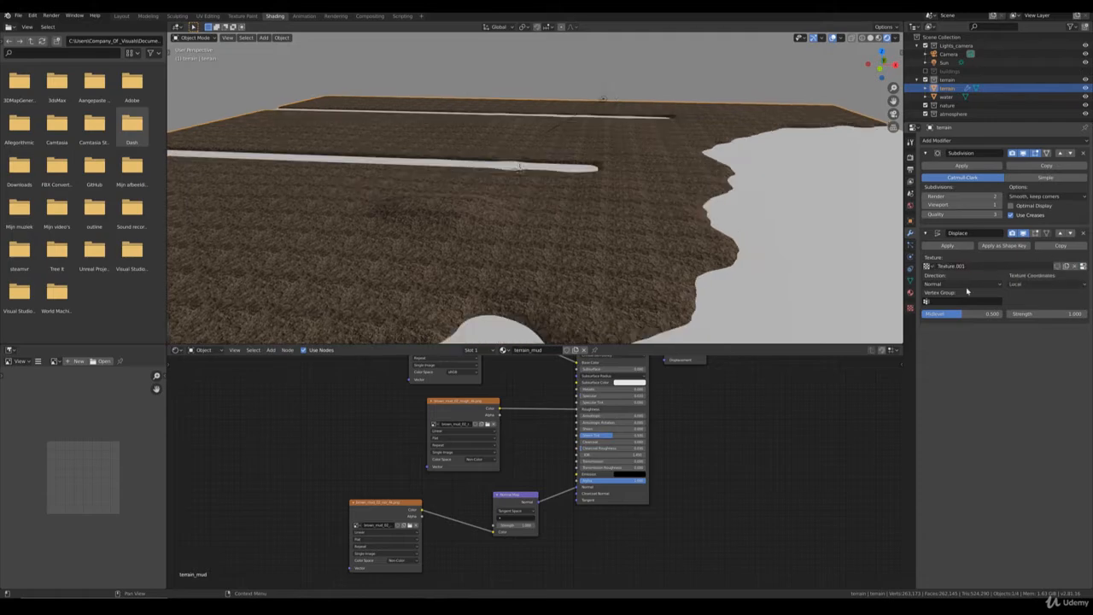
{"action": "left_click", "coordinate": [911, 307]}
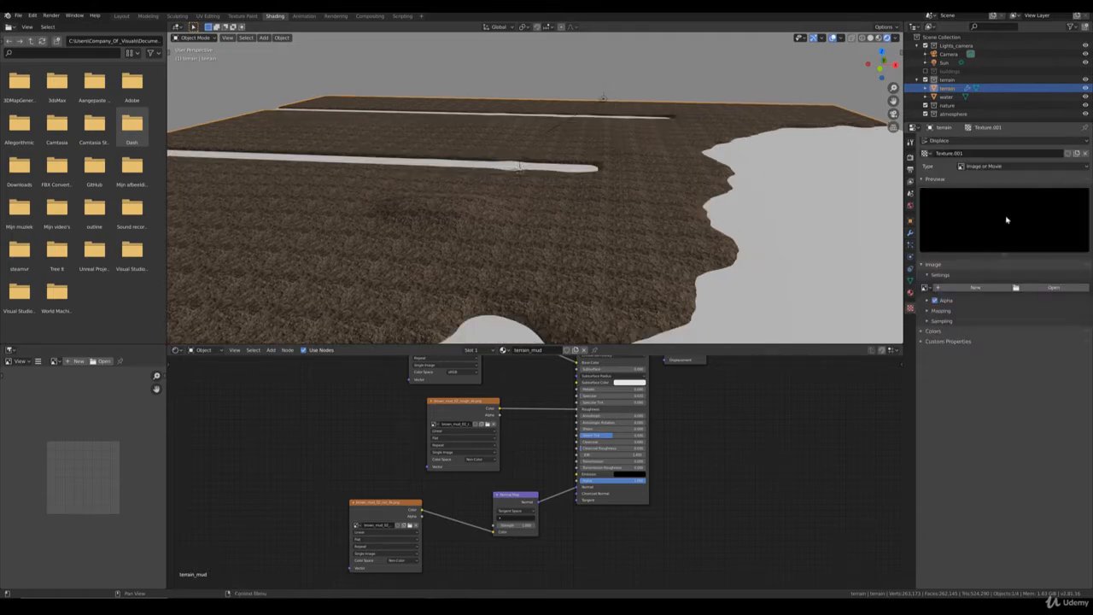
{"action": "double_click", "coordinate": [950, 153]}
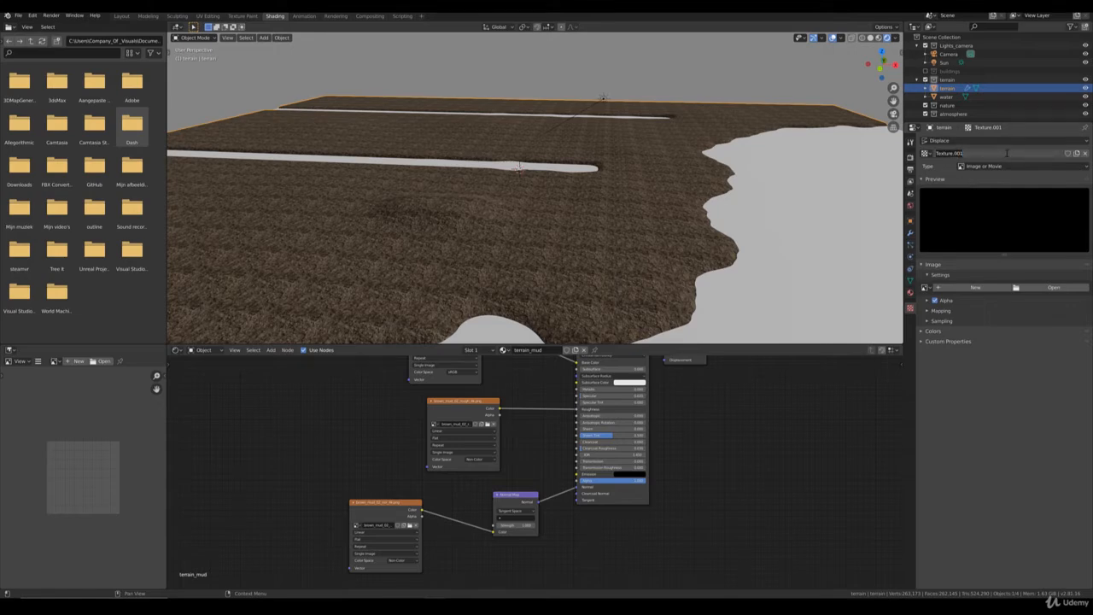
{"action": "type", "text": "mud_terrain"}
{"action": "key", "text": "Return"}
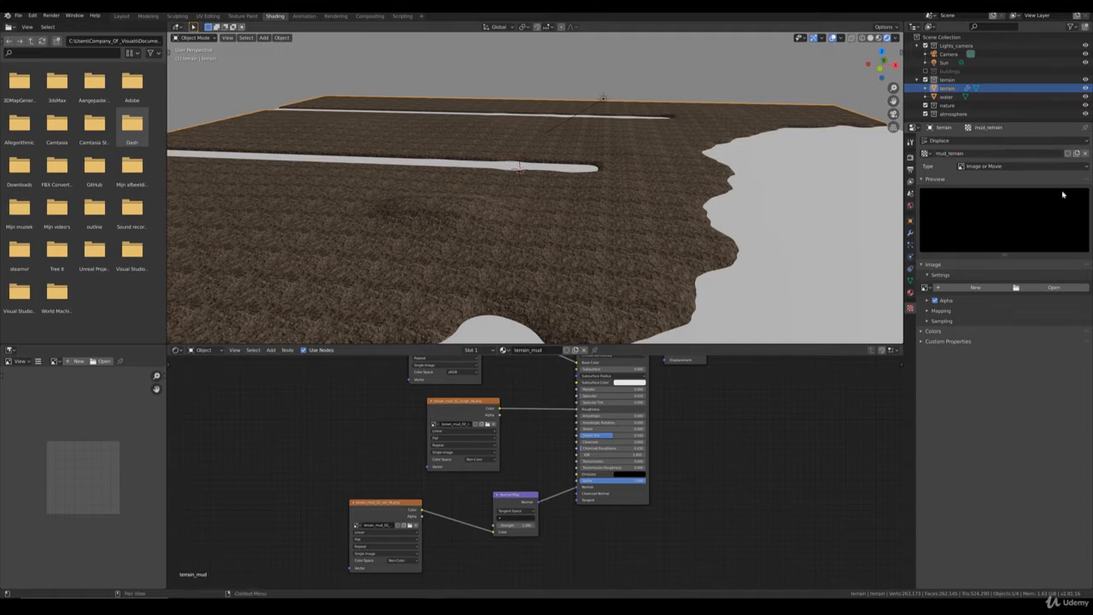
- Load brown_mud_02_disp_4k.png from the brown_mud_02 folder into the mud_terrain texture and return to the terrain's modifiers
{"action": "left_click", "coordinate": [1054, 287]}
{"action": "left_click", "coordinate": [368, 336]}
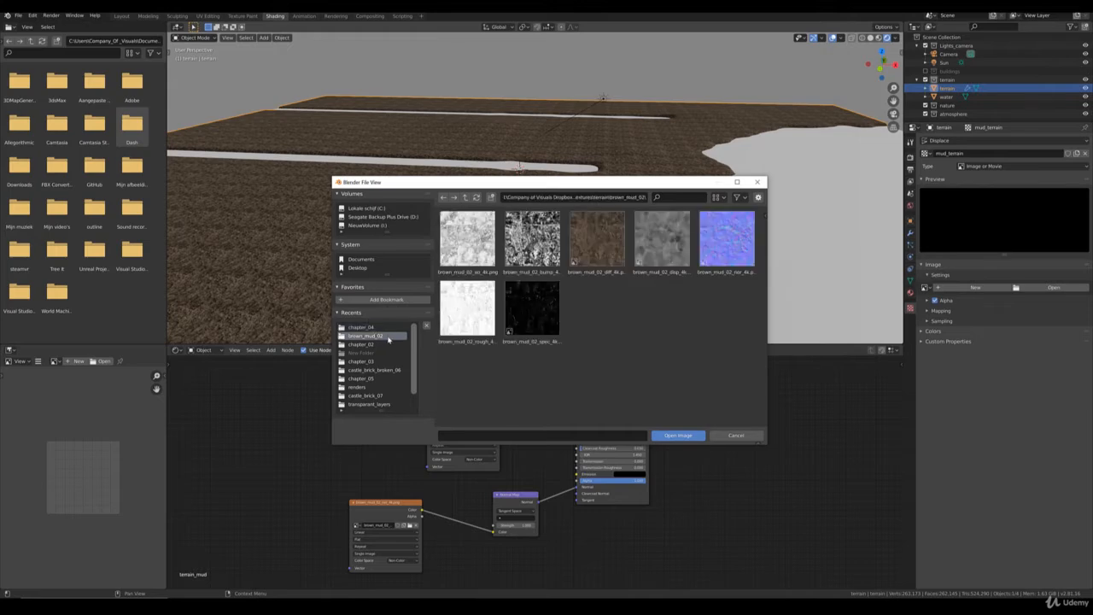
{"action": "left_click", "coordinate": [662, 244]}
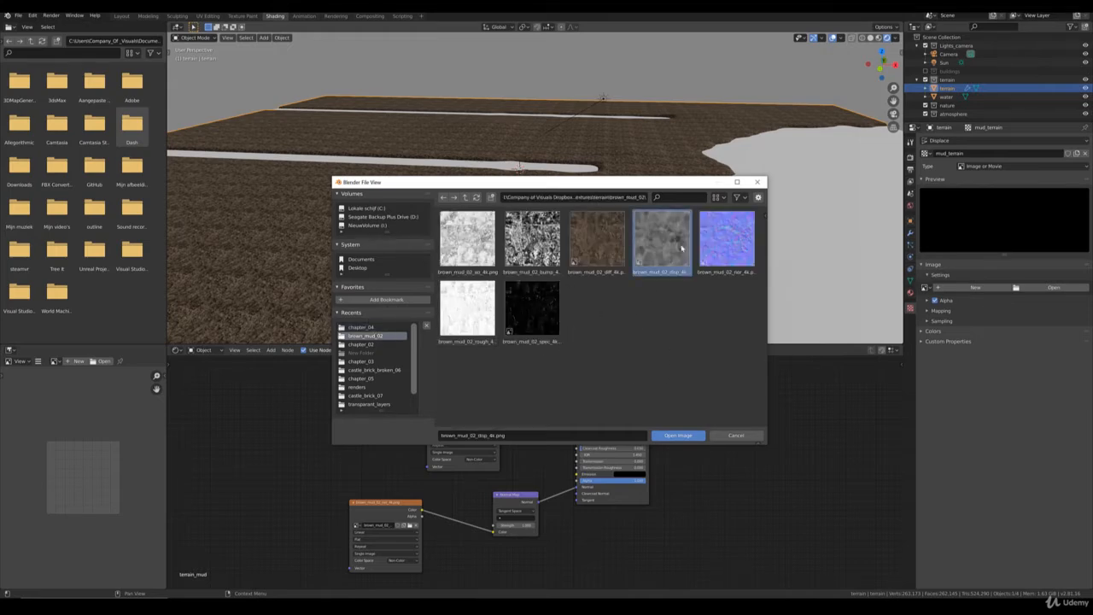
{"action": "left_click", "coordinate": [678, 436]}
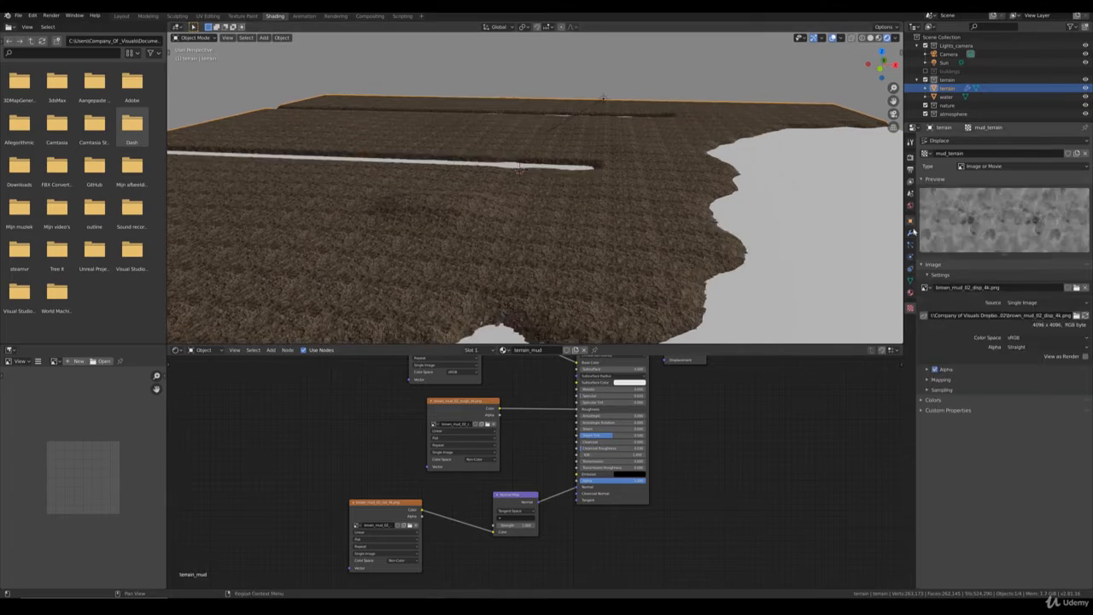
{"action": "left_click", "coordinate": [911, 233]}
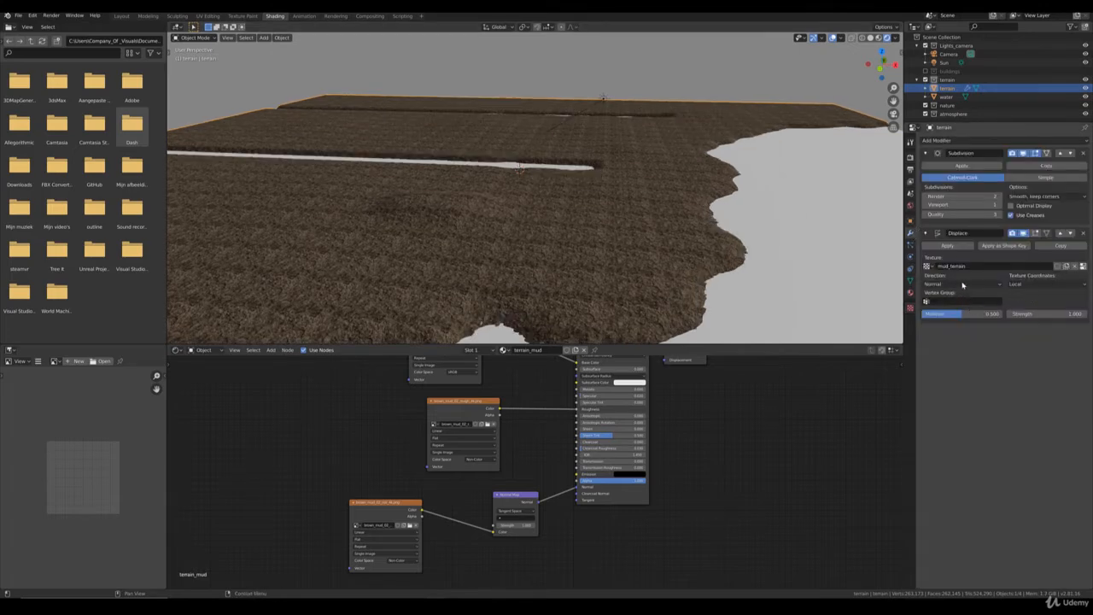
- Examine the displaced terrain along the shoreline up close in solid and material preview shading
{"action": "middle_click_drag", "start_coordinate": [707, 293], "coordinate": [653, 227], "text": "shift"}
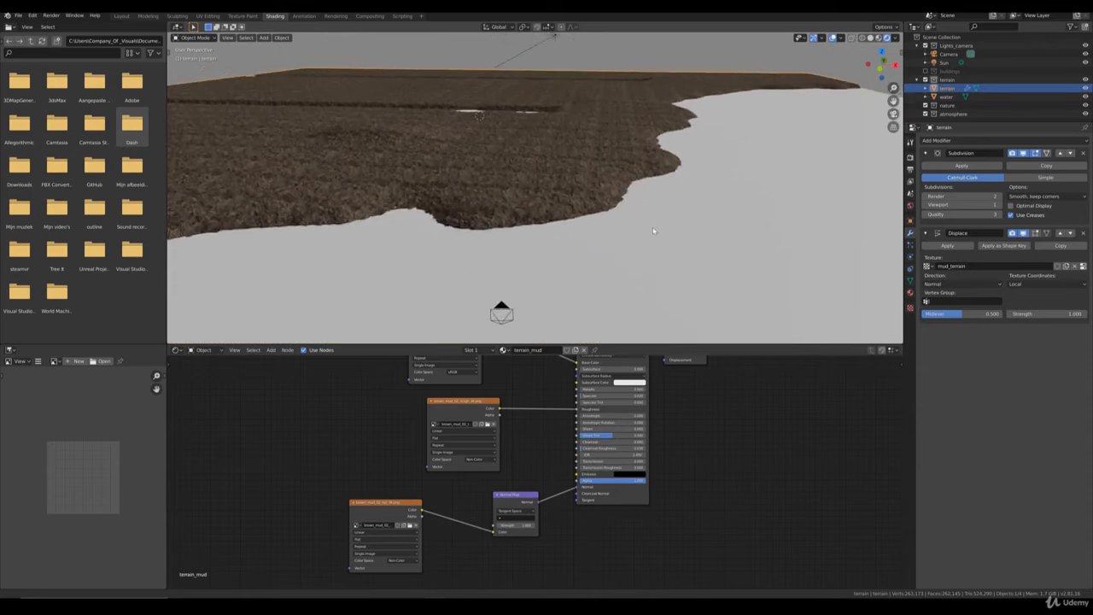
{"action": "scroll", "coordinate": [598, 248], "scroll_direction": "up", "scroll_amount": 4}
{"action": "middle_click_drag", "start_coordinate": [596, 251], "coordinate": [538, 241], "text": "shift"}
{"action": "key", "text": "z"}
{"action": "left_click", "coordinate": [589, 237]}
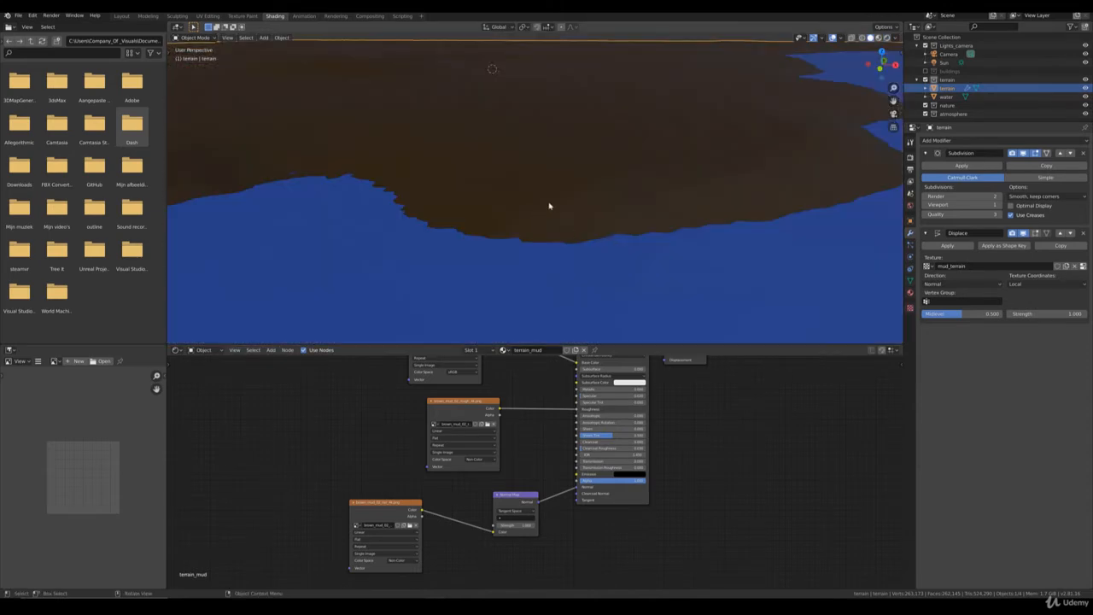
{"action": "scroll", "coordinate": [613, 213], "scroll_direction": "up", "scroll_amount": 3}
{"action": "mouse_move", "coordinate": [591, 225]}
{"action": "middle_mouse_down"}
{"action": "mouse_move", "coordinate": [647, 215]}
{"action": "mouse_move", "coordinate": [617, 186]}
{"action": "middle_mouse_up"}
{"action": "scroll", "coordinate": [645, 212], "scroll_direction": "down", "scroll_amount": 1}
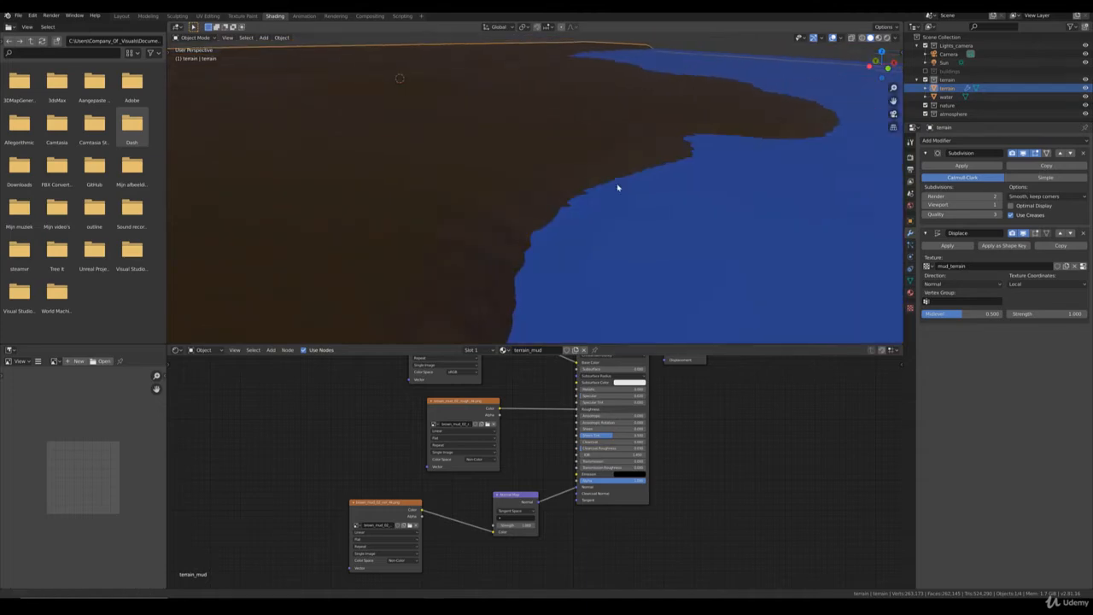
{"action": "key", "text": "z"}
{"action": "left_click", "coordinate": [617, 235]}
{"action": "key", "text": "z"}
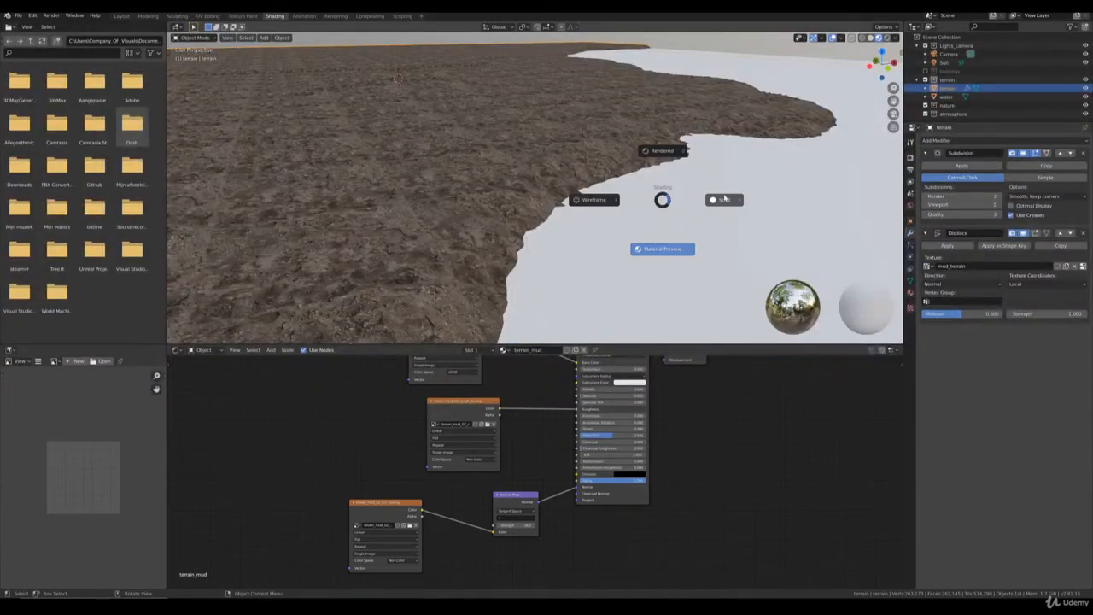
{"action": "left_click", "coordinate": [730, 200]}
{"action": "middle_click_drag", "start_coordinate": [732, 200], "coordinate": [675, 242]}
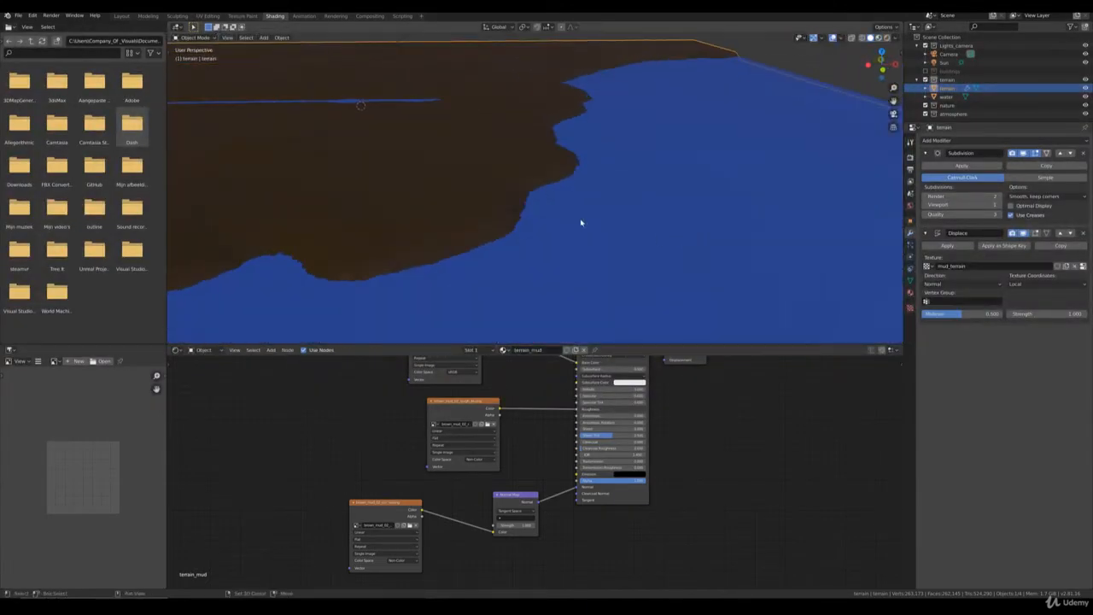
{"action": "middle_click_drag", "start_coordinate": [581, 222], "coordinate": [553, 205]}
{"action": "scroll", "coordinate": [557, 212], "scroll_direction": "up", "scroll_amount": 2}
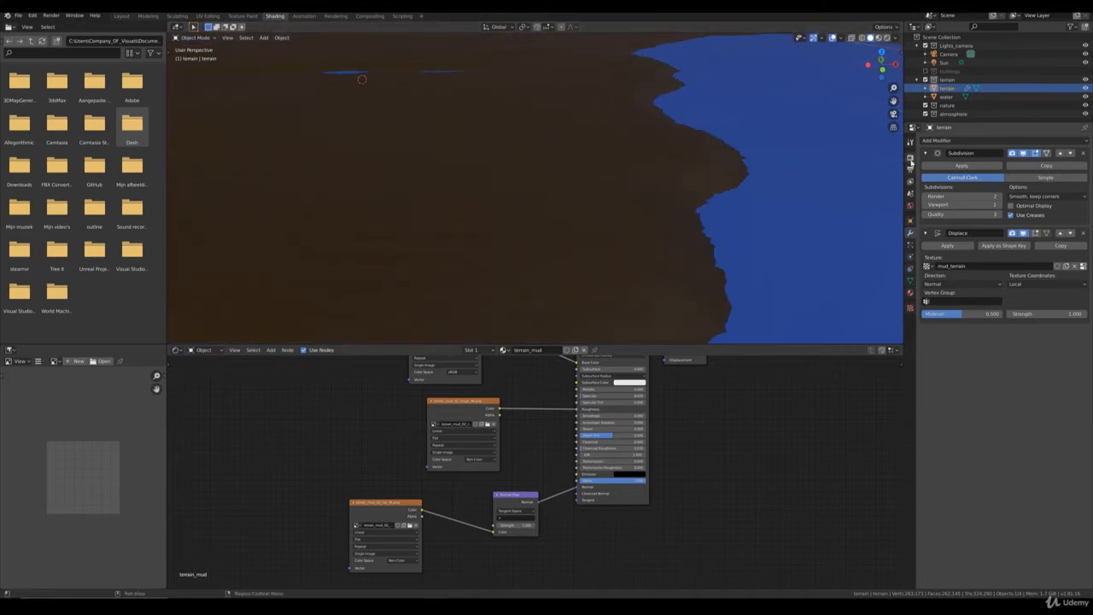
- Set the scene's render engine to Workbench
{"action": "left_click", "coordinate": [911, 143]}
{"action": "left_click", "coordinate": [910, 157]}
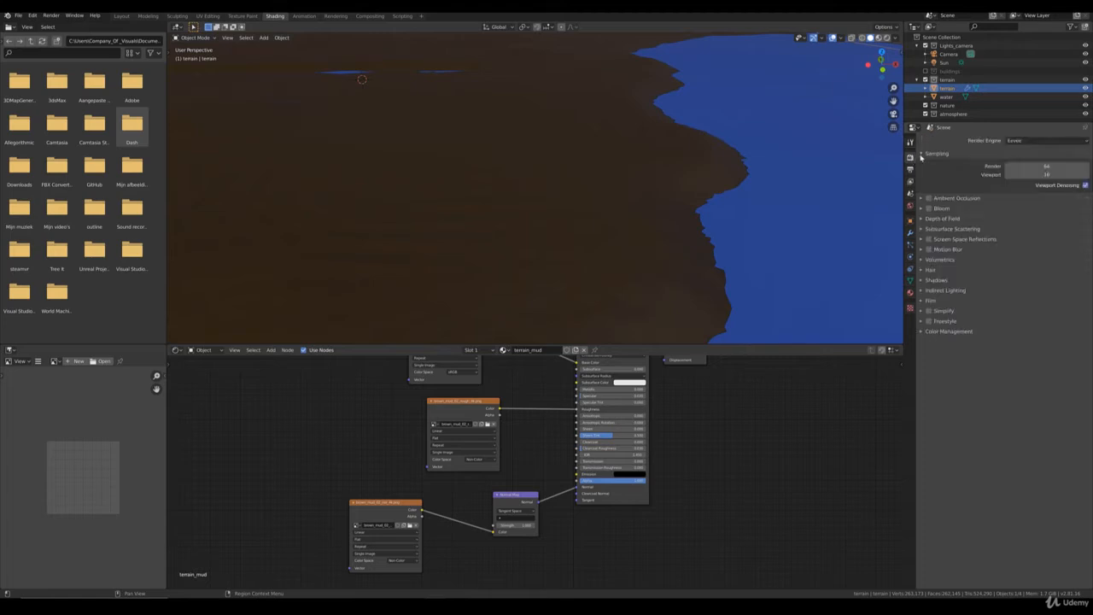
{"action": "left_click", "coordinate": [1032, 140]}
{"action": "left_click", "coordinate": [1028, 162]}
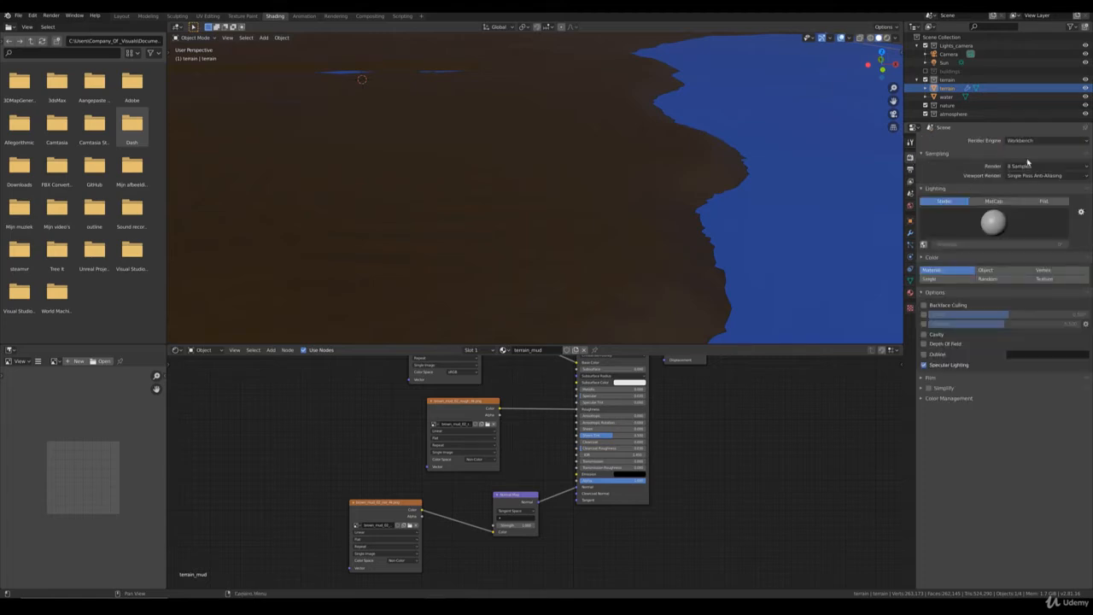
- Show the viewport in rendered shading with MatCap lighting and choose the reddish-brown clay matcap
{"action": "left_click", "coordinate": [993, 201]}
{"action": "key", "text": "z"}
{"action": "left_click", "coordinate": [622, 205]}
{"action": "mouse_move", "coordinate": [617, 213]}
{"action": "middle_mouse_down"}
{"action": "mouse_move", "coordinate": [669, 251]}
{"action": "mouse_move", "coordinate": [805, 214]}
{"action": "middle_mouse_up"}
{"action": "left_click", "coordinate": [993, 224]}
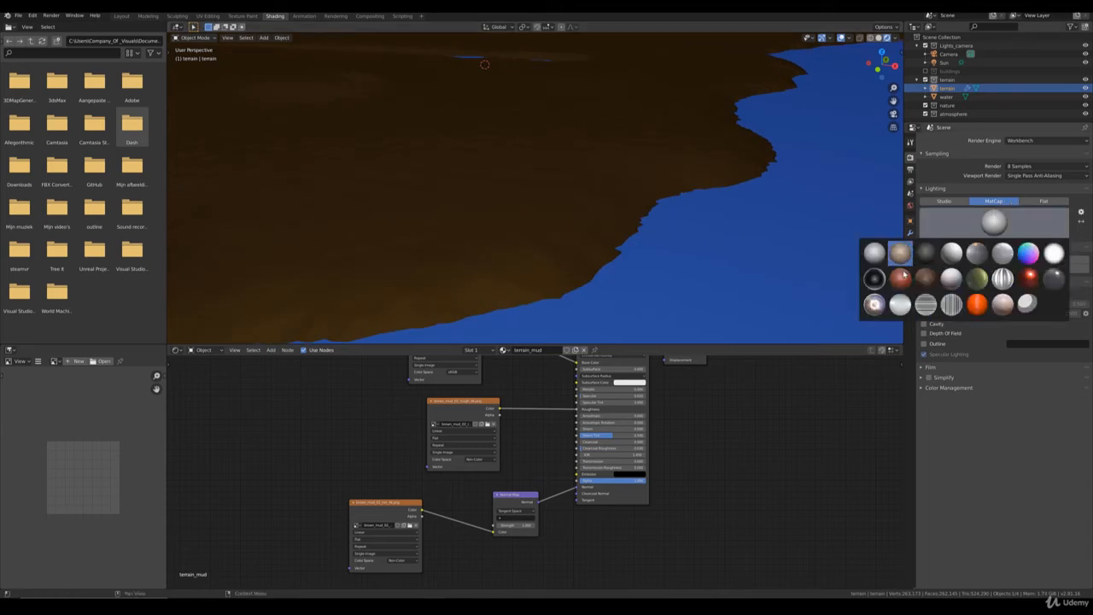
{"action": "left_click", "coordinate": [898, 279]}
{"action": "middle_click_drag", "start_coordinate": [673, 240], "coordinate": [622, 244]}
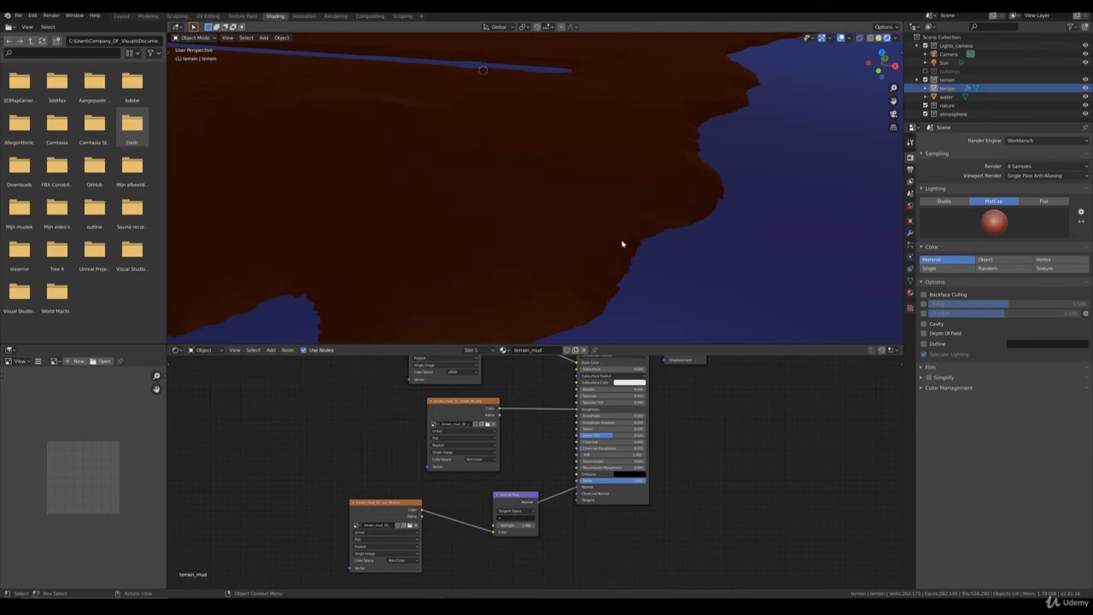
- Set the scene's render engine to Eevee and show the terrain shoreline in solid viewport shading
{"action": "left_click", "coordinate": [1021, 141]}
{"action": "left_click", "coordinate": [1021, 151]}
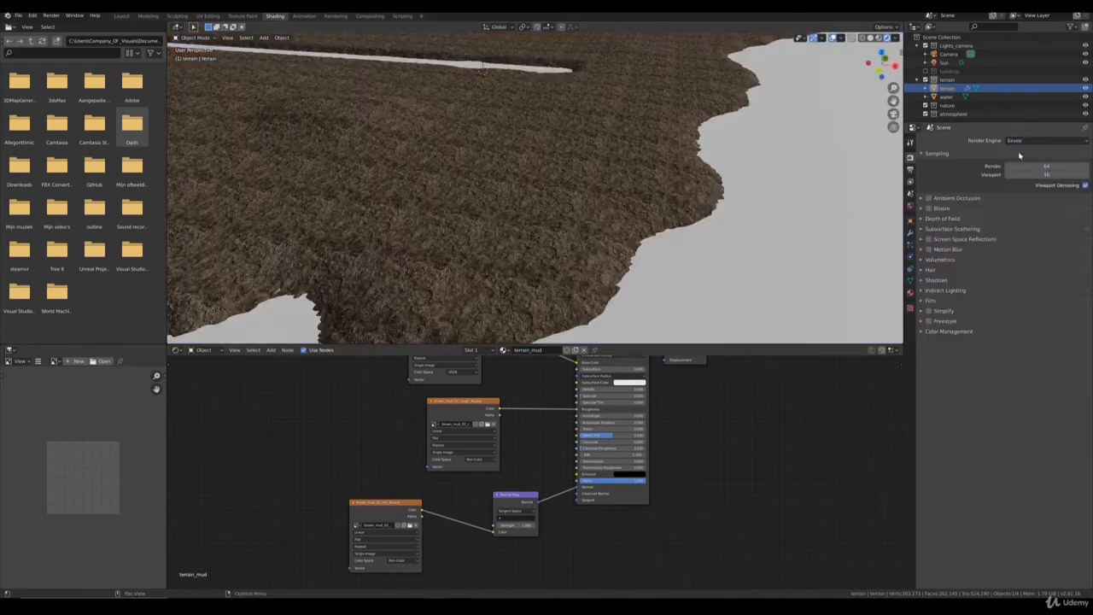
{"action": "key", "text": "z"}
{"action": "left_click", "coordinate": [739, 215]}
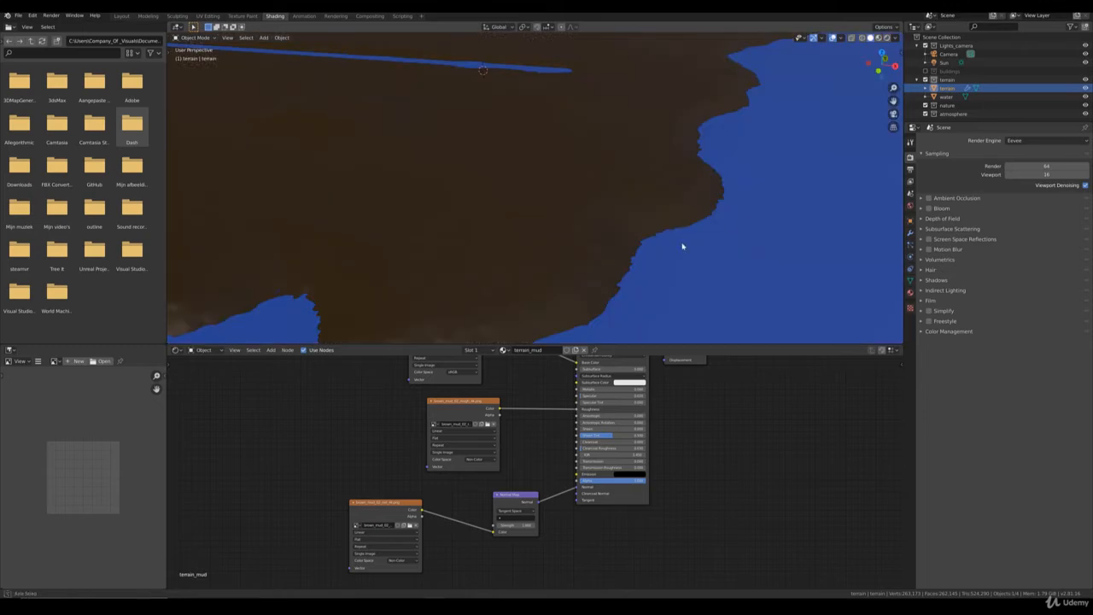
{"action": "scroll", "coordinate": [683, 246], "scroll_direction": "up", "scroll_amount": 5}
{"action": "middle_click_drag", "start_coordinate": [681, 234], "coordinate": [675, 210]}
{"action": "middle_click_drag", "start_coordinate": [500, 182], "coordinate": [507, 269]}
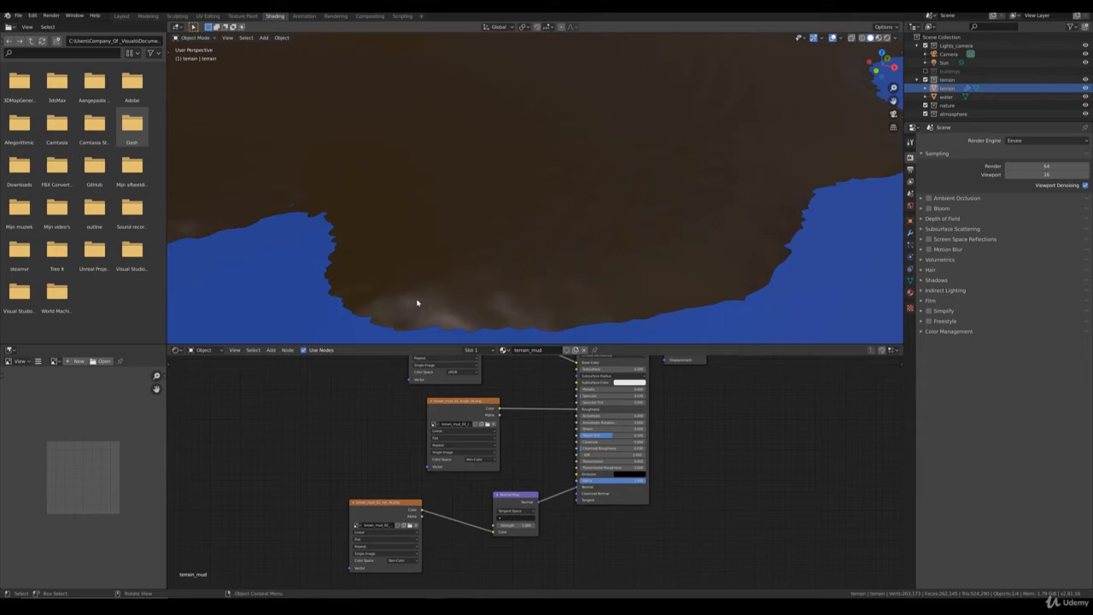
- Set the terrain's Displace modifier to UV texture coordinates and the Subdivision modifier's viewport level to 3
{"action": "left_click", "coordinate": [910, 233]}
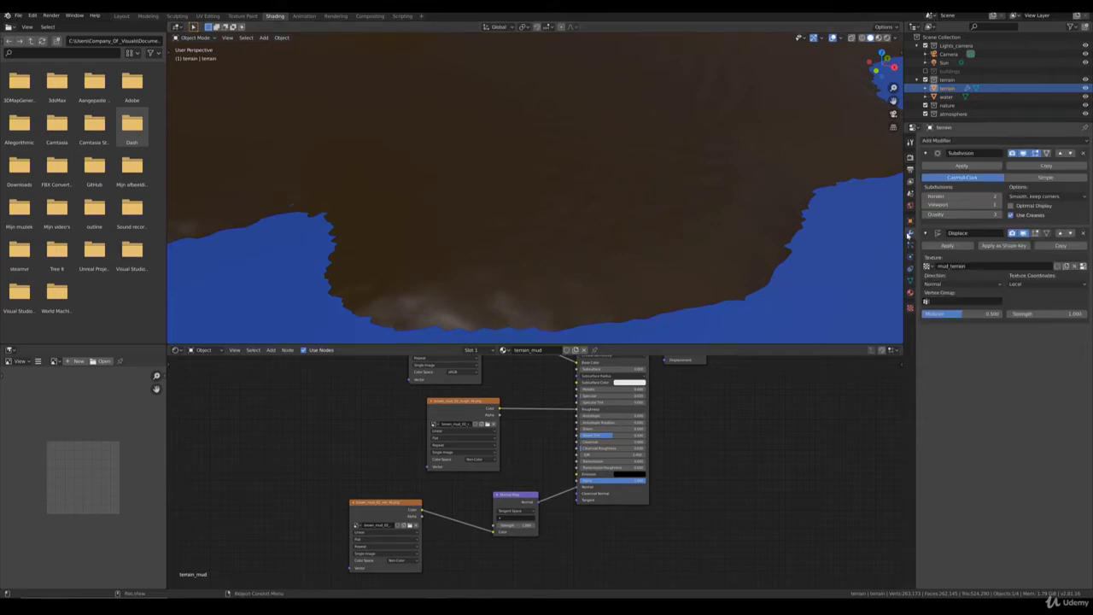
{"action": "left_click", "coordinate": [1019, 284]}
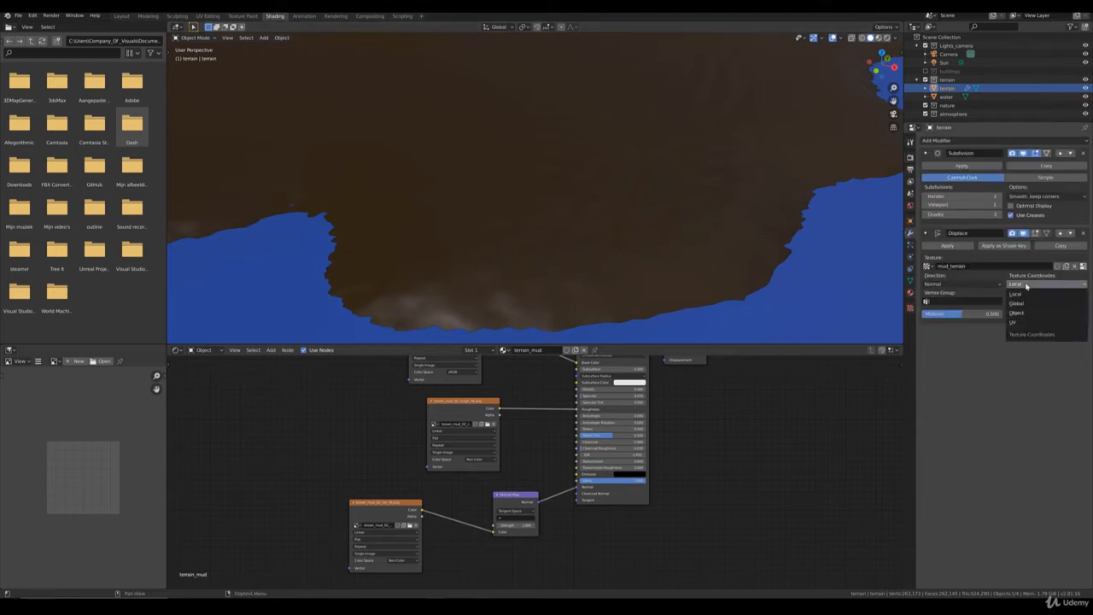
{"action": "left_click", "coordinate": [1022, 323]}
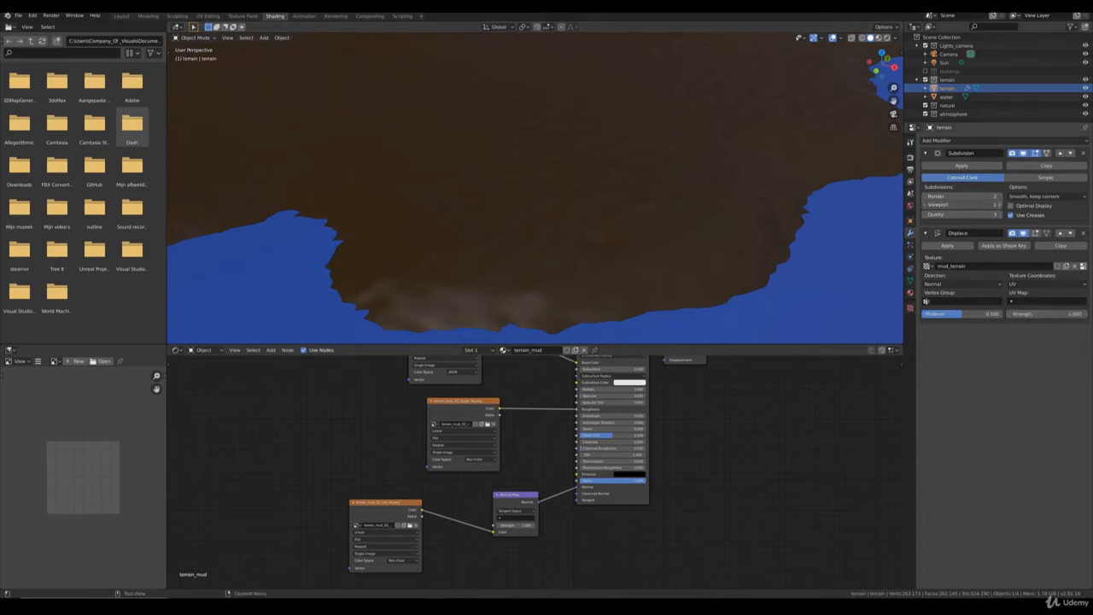
{"action": "left_click", "coordinate": [996, 205]}
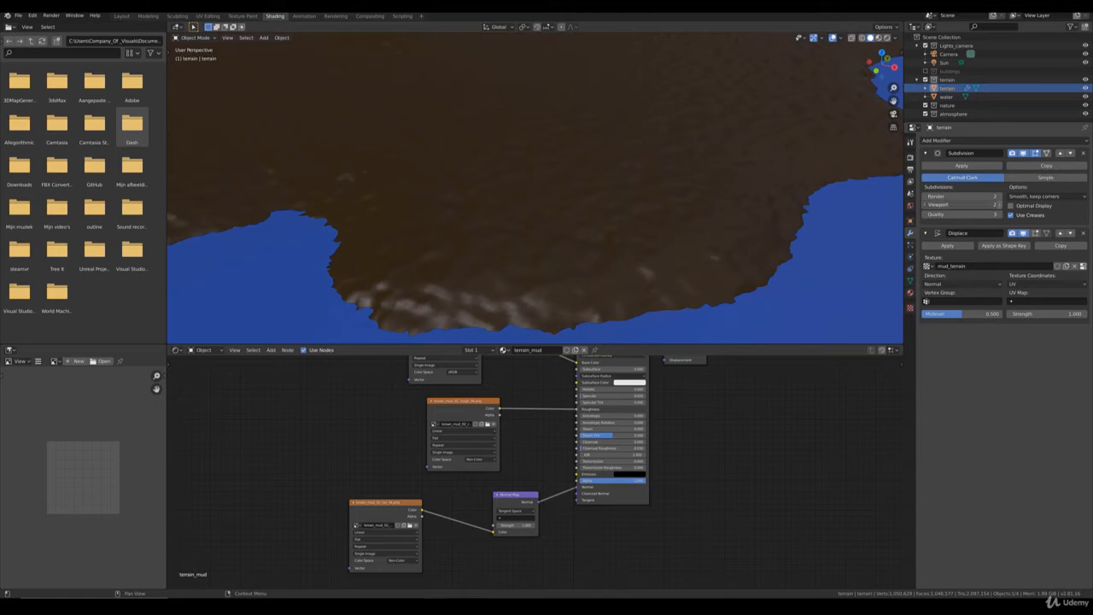
{"action": "left_click", "coordinate": [998, 205]}
- Examine the subdivided and displaced mud relief along the shoreline from several angles and distances
{"action": "scroll", "coordinate": [744, 227], "scroll_direction": "down", "scroll_amount": 4}
{"action": "middle_click_drag", "start_coordinate": [708, 234], "coordinate": [686, 243]}
{"action": "scroll", "coordinate": [663, 251], "scroll_direction": "up", "scroll_amount": 3}
{"action": "scroll", "coordinate": [687, 244], "scroll_direction": "up", "scroll_amount": 2}
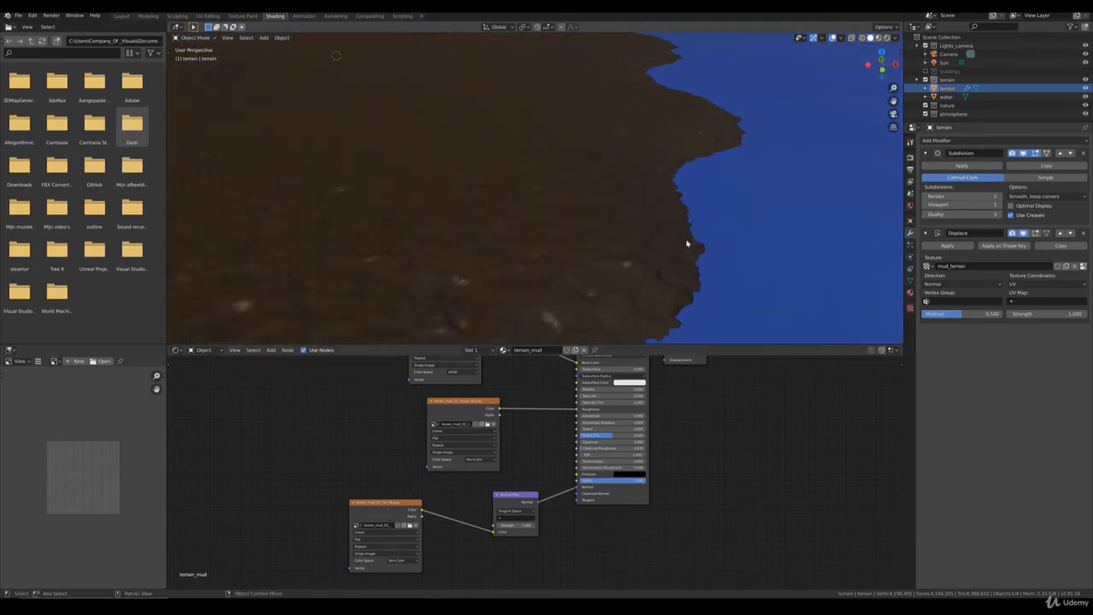
{"action": "scroll", "coordinate": [690, 237], "scroll_direction": "down", "scroll_amount": 2}
{"action": "scroll", "coordinate": [695, 237], "scroll_direction": "down", "scroll_amount": 2}
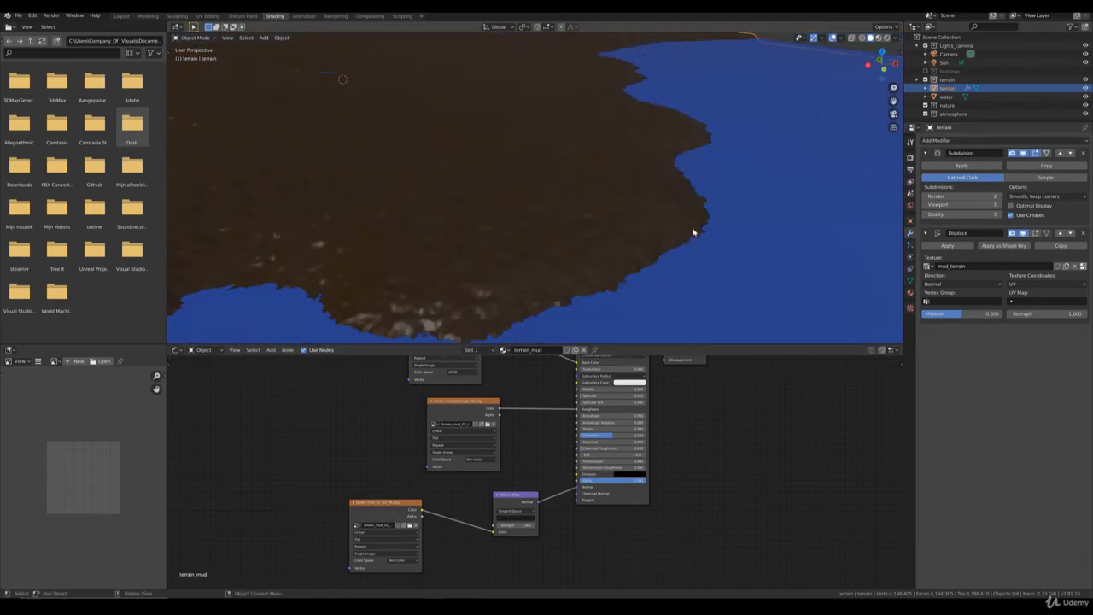
{"action": "middle_click_drag", "start_coordinate": [683, 230], "coordinate": [603, 176]}
{"action": "middle_click_drag", "start_coordinate": [617, 295], "coordinate": [688, 322]}
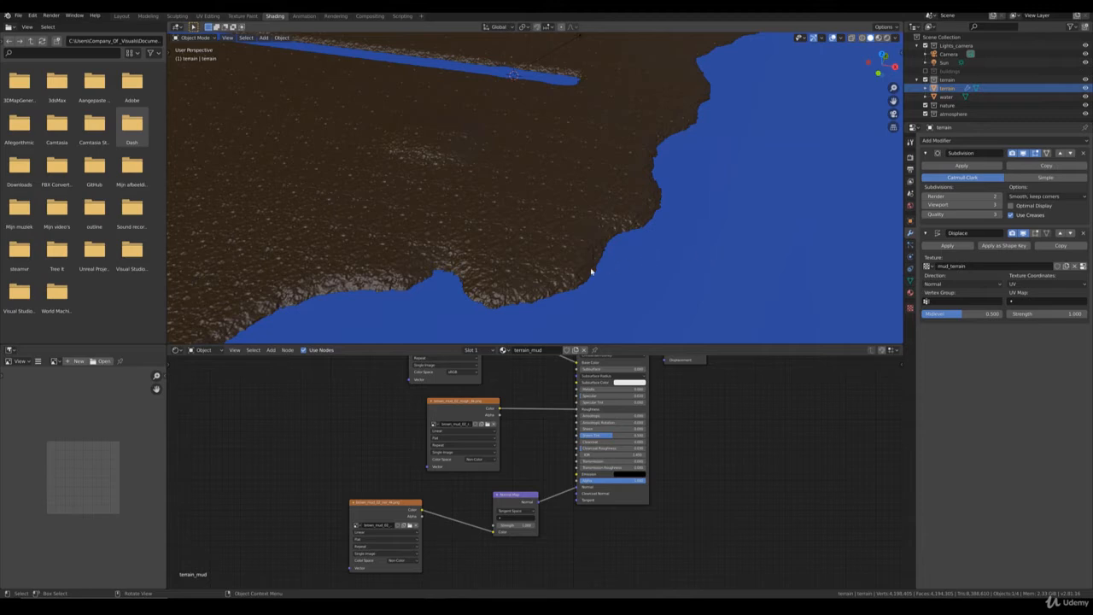
{"action": "middle_click_drag", "start_coordinate": [566, 269], "coordinate": [434, 191]}
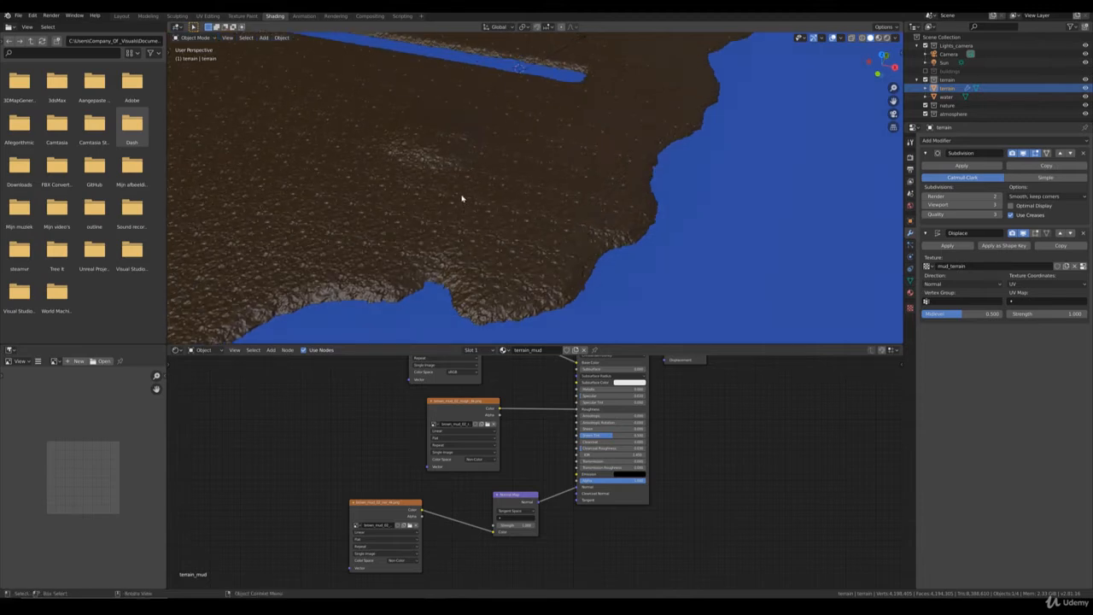
- Turn off the viewport display of the terrain's Subdivision and Displace modifiers
{"action": "left_click", "coordinate": [1024, 154]}
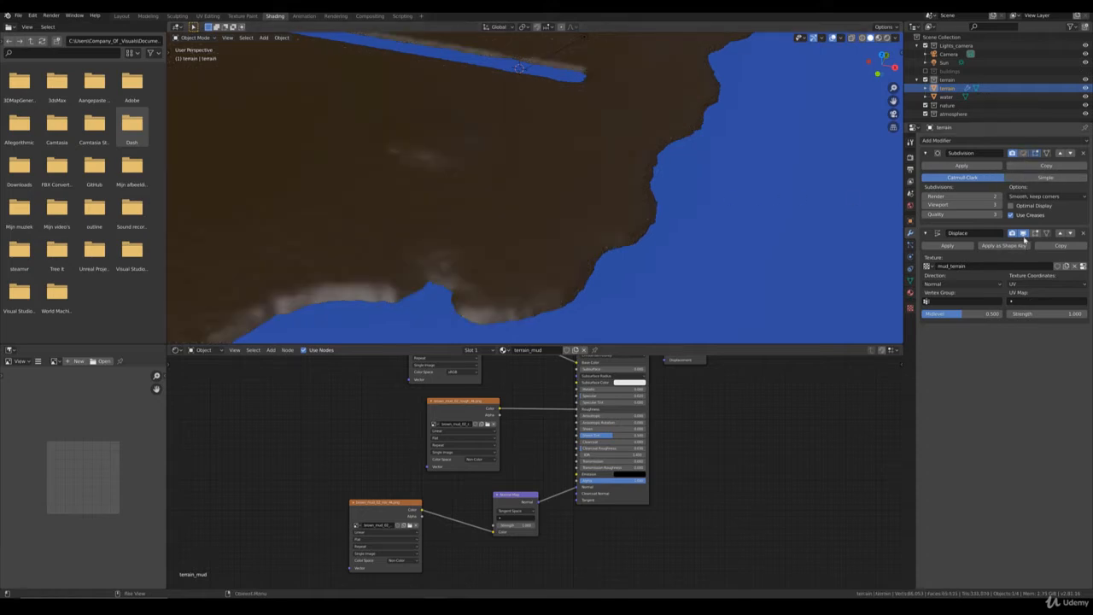
{"action": "middle_click_drag", "start_coordinate": [581, 285], "coordinate": [238, 292]}
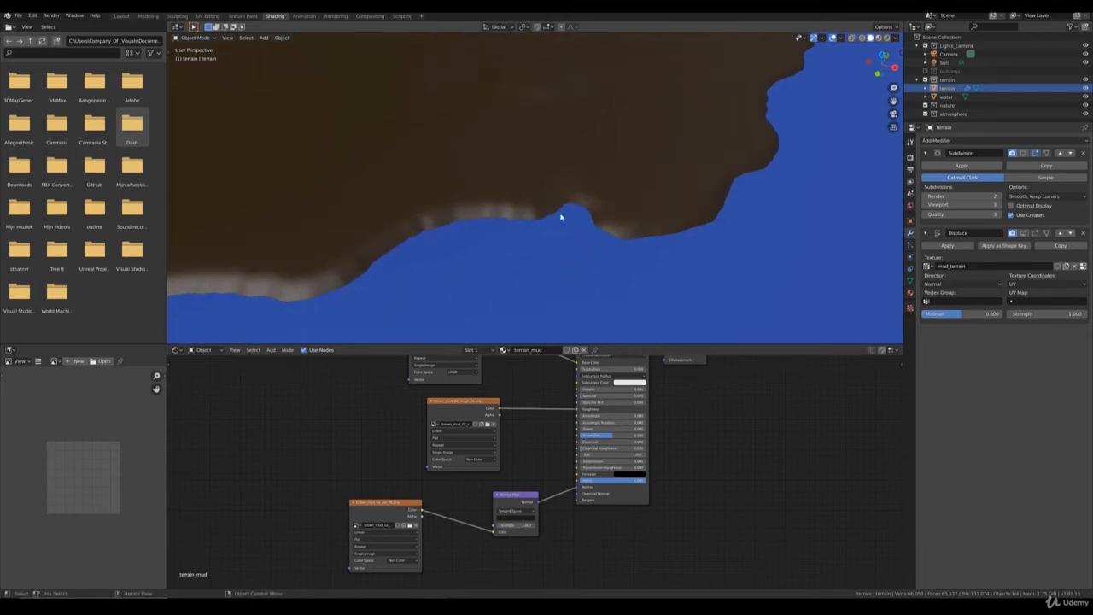
{"action": "middle_click_drag", "start_coordinate": [740, 189], "coordinate": [593, 247]}
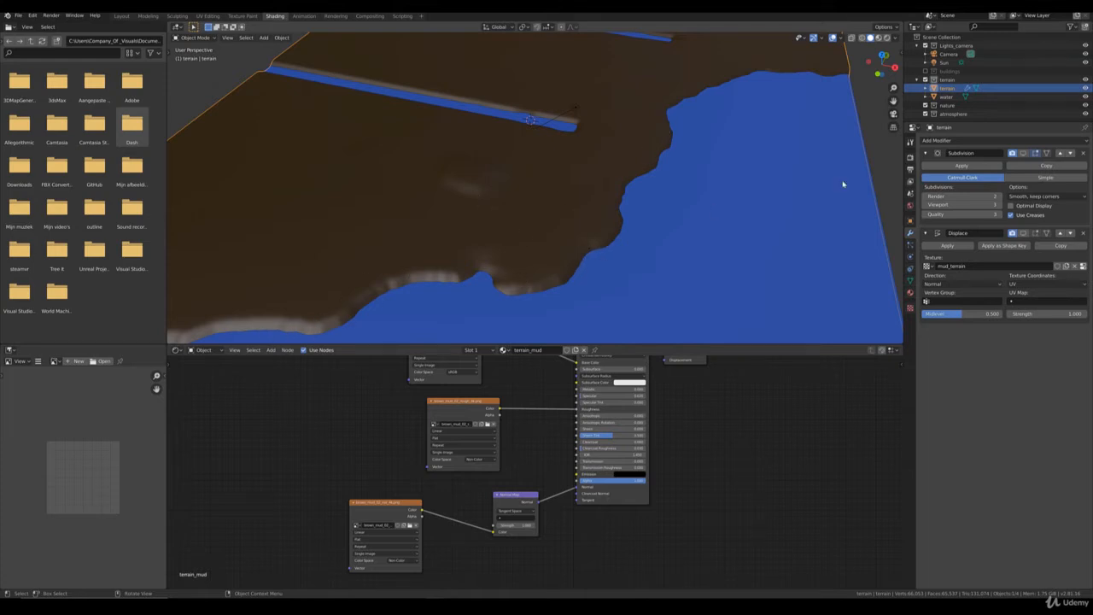
- Switch the terrain to Weight Paint mode and view its shoreline from the top in material preview shading
{"action": "left_click", "coordinate": [201, 38]}
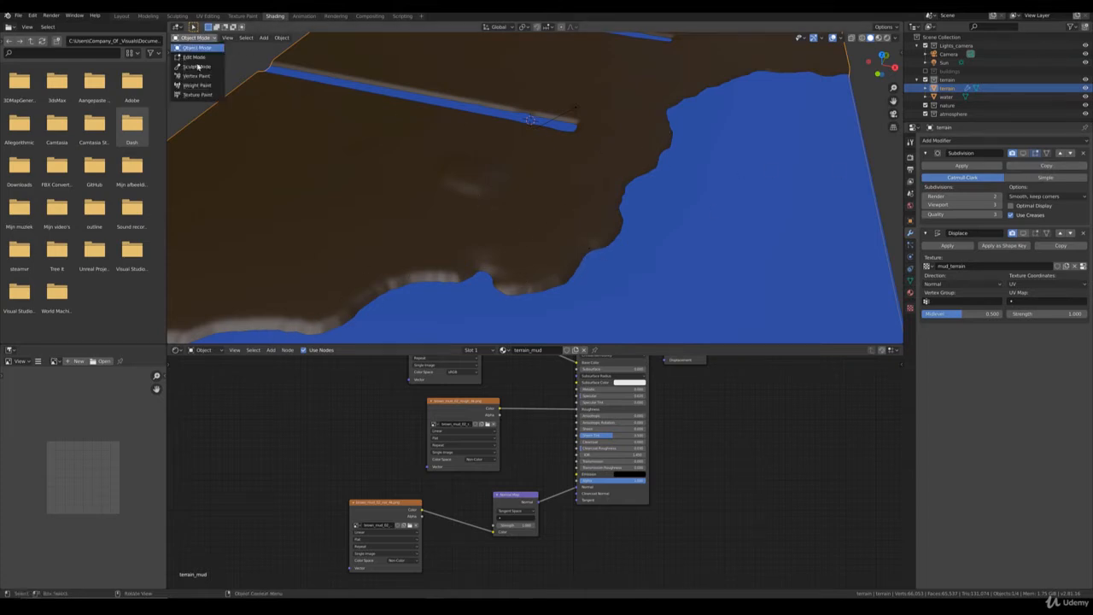
{"action": "left_click", "coordinate": [194, 85]}
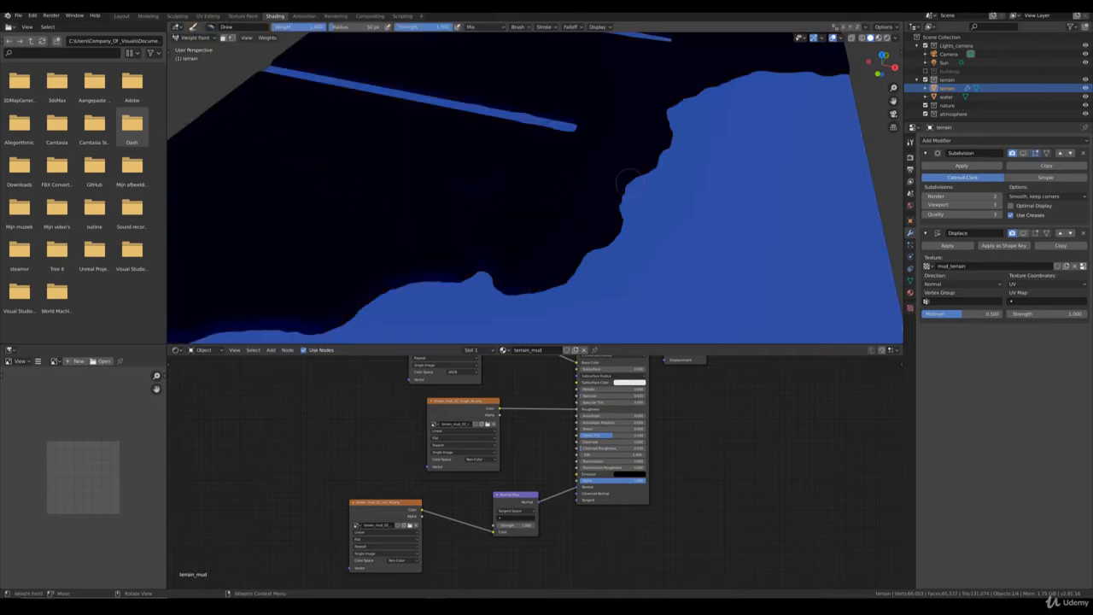
{"action": "key", "text": "KP_7"}
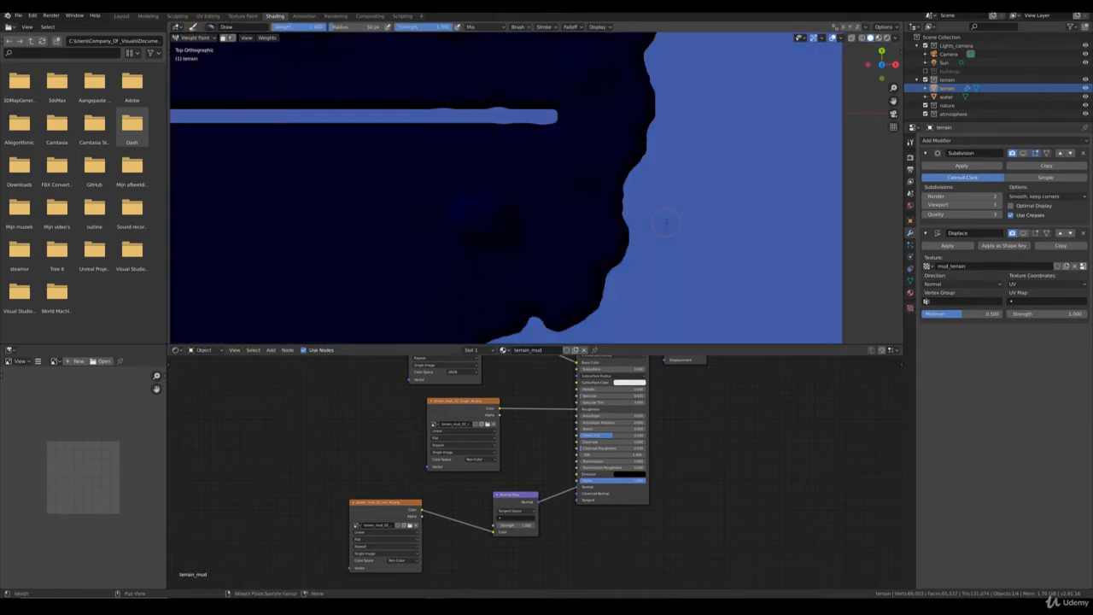
{"action": "key", "text": "z"}
{"action": "left_click", "coordinate": [521, 253]}
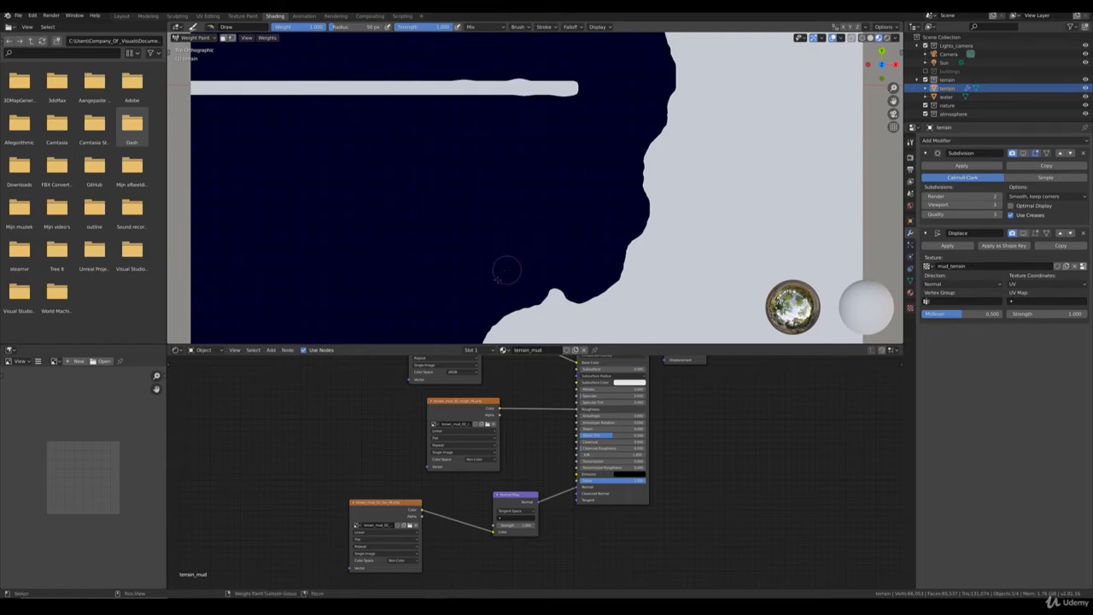
{"action": "middle_click_drag", "start_coordinate": [505, 268], "coordinate": [531, 223], "text": "shift"}
{"action": "scroll", "coordinate": [530, 222], "scroll_direction": "up", "scroll_amount": 2}
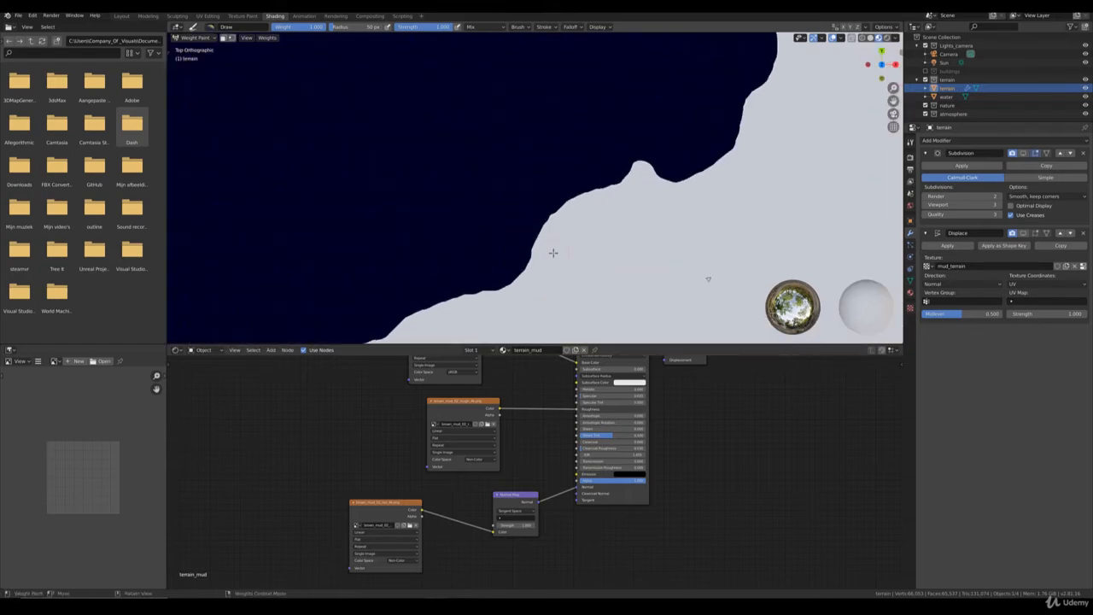
- Paint a band of weight 1.000 along the terrain's entire shoreline with the Draw brush at a radius of 106 px
{"action": "left_click", "coordinate": [910, 143]}
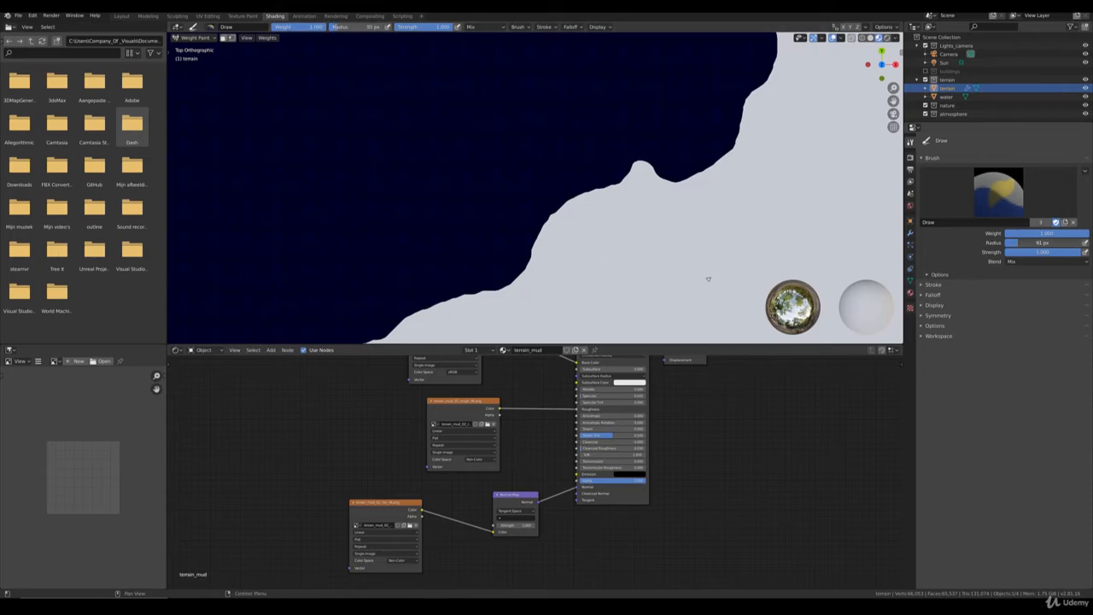
{"action": "left_click_drag", "start_coordinate": [1043, 242], "coordinate": [1045, 243]}
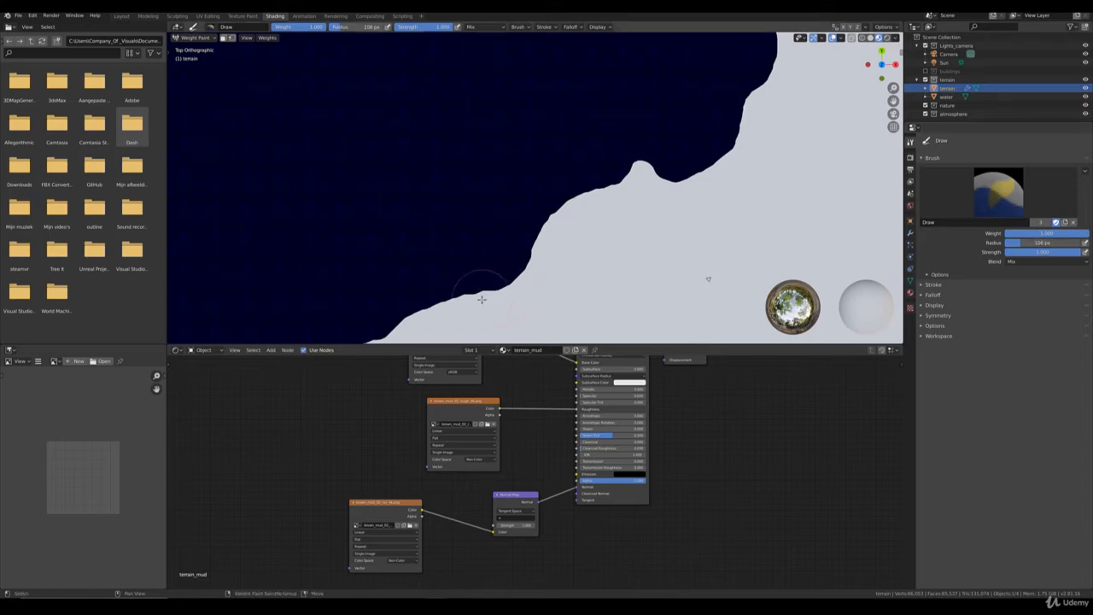
{"action": "middle_click_drag", "start_coordinate": [424, 320], "coordinate": [480, 244], "text": "shift"}
{"action": "mouse_move", "coordinate": [438, 257]}
{"action": "left_mouse_down"}
{"action": "mouse_move", "coordinate": [470, 218]}
{"action": "mouse_move", "coordinate": [541, 205]}
{"action": "mouse_move", "coordinate": [632, 113]}
{"action": "mouse_move", "coordinate": [671, 108]}
{"action": "left_mouse_up"}
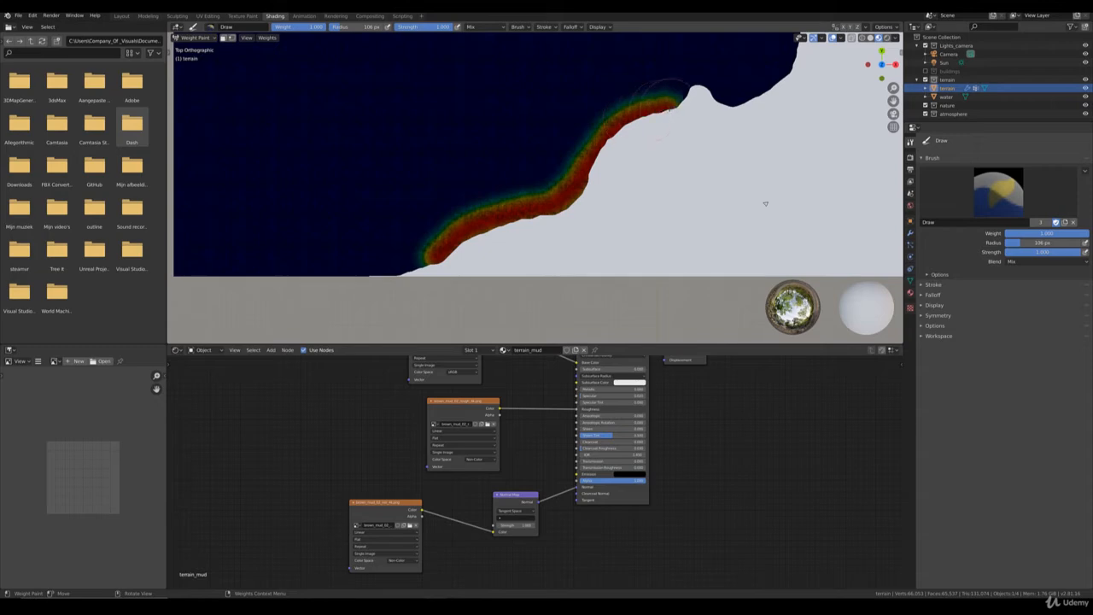
{"action": "middle_click_drag", "start_coordinate": [722, 126], "coordinate": [548, 296], "text": "shift"}
{"action": "mouse_move", "coordinate": [495, 273]}
{"action": "left_mouse_down"}
{"action": "mouse_move", "coordinate": [534, 255]}
{"action": "mouse_move", "coordinate": [560, 261]}
{"action": "mouse_move", "coordinate": [602, 232]}
{"action": "mouse_move", "coordinate": [642, 156]}
{"action": "mouse_move", "coordinate": [649, 62]}
{"action": "left_mouse_up"}
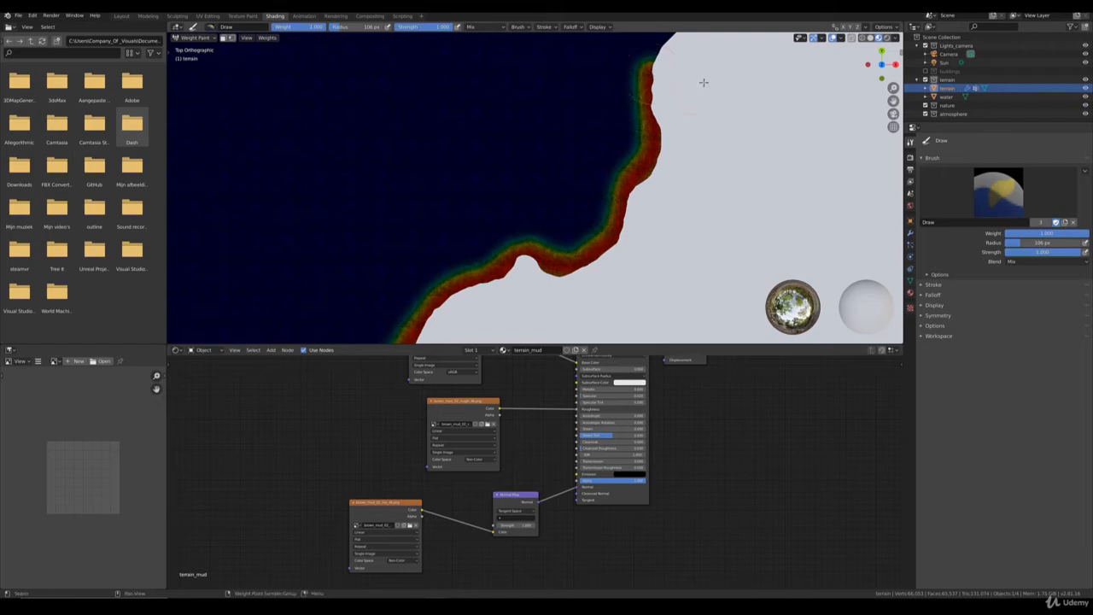
{"action": "middle_click_drag", "start_coordinate": [706, 83], "coordinate": [652, 213], "text": "shift"}
{"action": "mouse_move", "coordinate": [584, 209]}
{"action": "left_mouse_down"}
{"action": "mouse_move", "coordinate": [613, 134]}
{"action": "mouse_move", "coordinate": [616, 79]}
{"action": "left_mouse_up"}
{"action": "middle_click_drag", "start_coordinate": [659, 97], "coordinate": [620, 273], "text": "shift"}
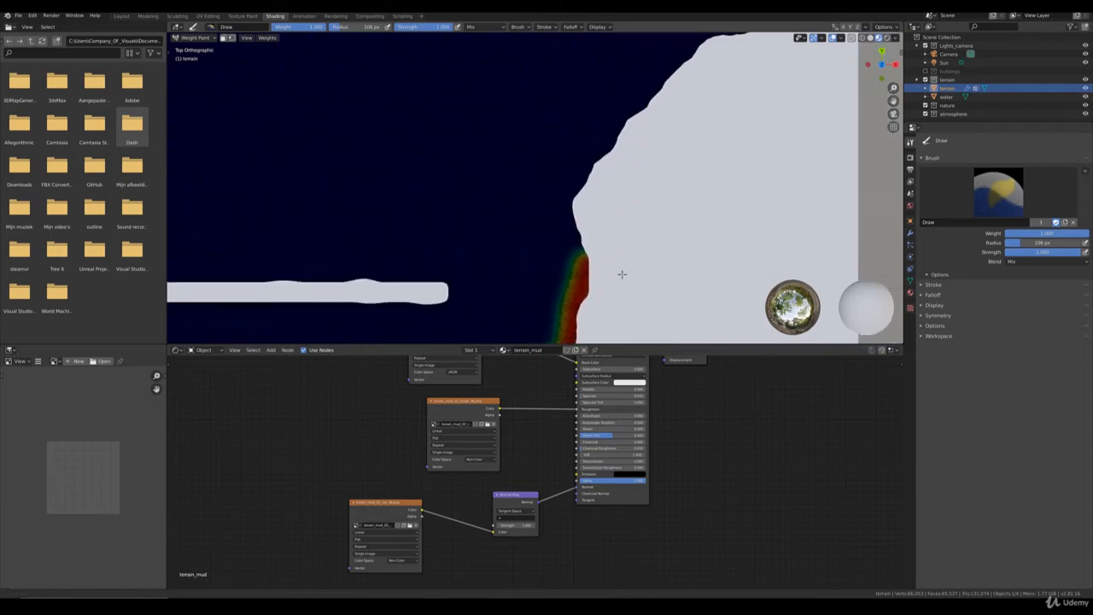
{"action": "mouse_move", "coordinate": [581, 263]}
{"action": "left_mouse_down"}
{"action": "mouse_move", "coordinate": [557, 234]}
{"action": "mouse_move", "coordinate": [567, 189]}
{"action": "mouse_move", "coordinate": [638, 110]}
{"action": "left_mouse_up"}
{"action": "middle_click_drag", "start_coordinate": [742, 75], "coordinate": [608, 222], "text": "shift"}
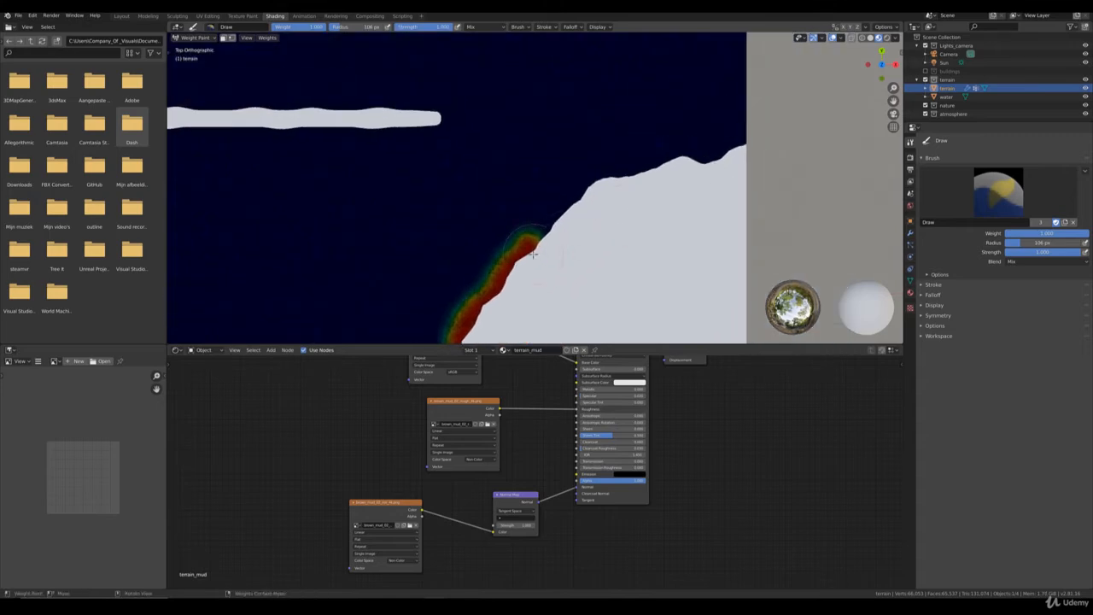
{"action": "mouse_move", "coordinate": [531, 241]}
{"action": "left_mouse_down"}
{"action": "mouse_move", "coordinate": [602, 168]}
{"action": "mouse_move", "coordinate": [706, 147]}
{"action": "mouse_move", "coordinate": [719, 155]}
{"action": "left_mouse_up"}
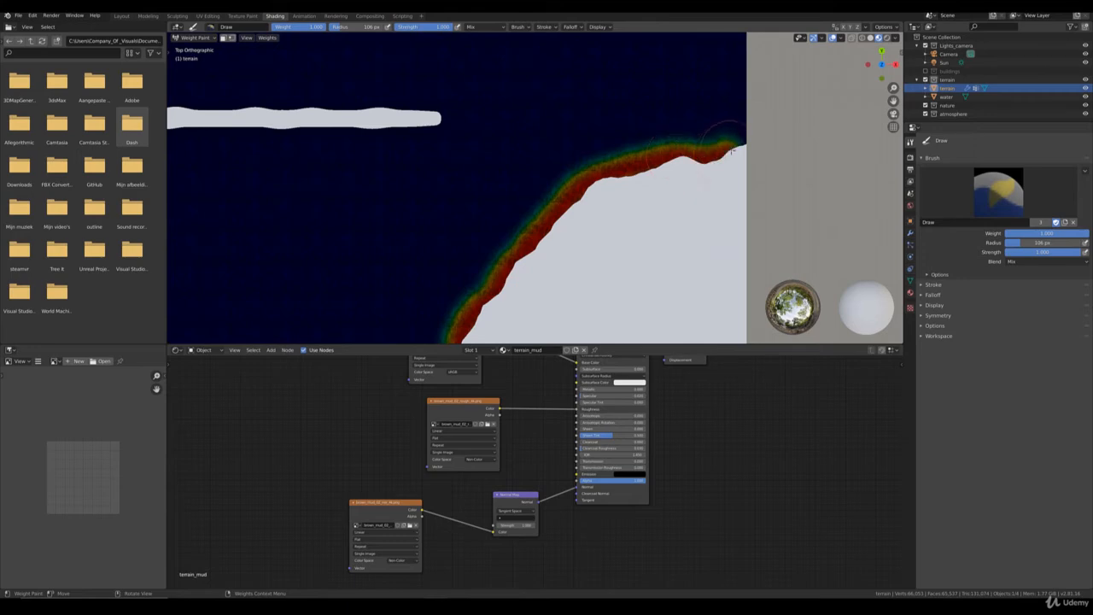
{"action": "scroll", "coordinate": [701, 179], "scroll_direction": "down", "scroll_amount": 2}
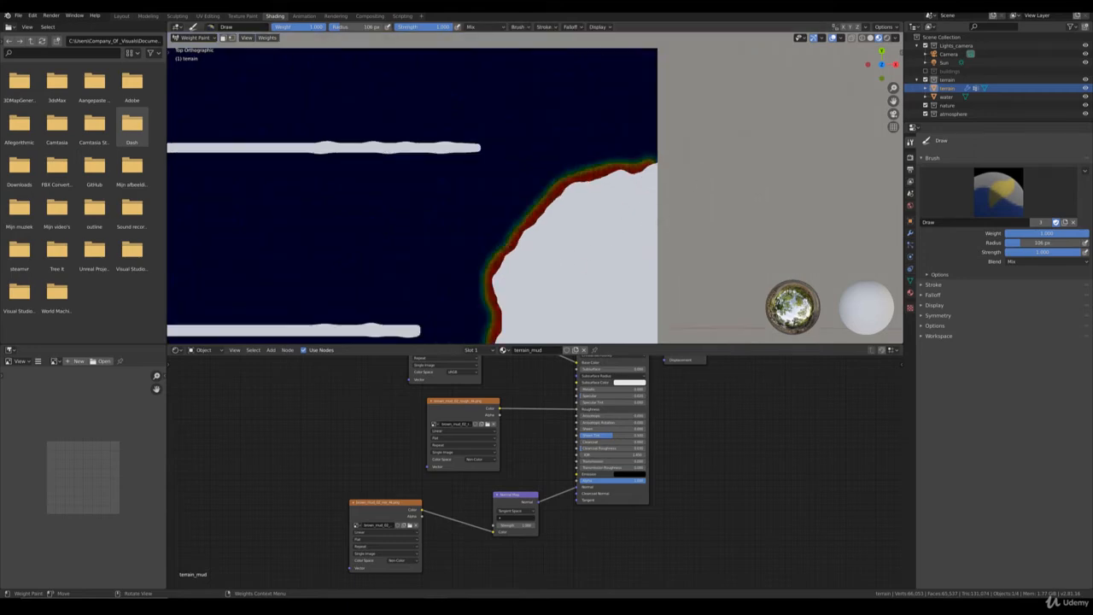
- Check the painted shoreline weights through the camera, in perspective and close up from the top
{"action": "key", "text": "KP_0"}
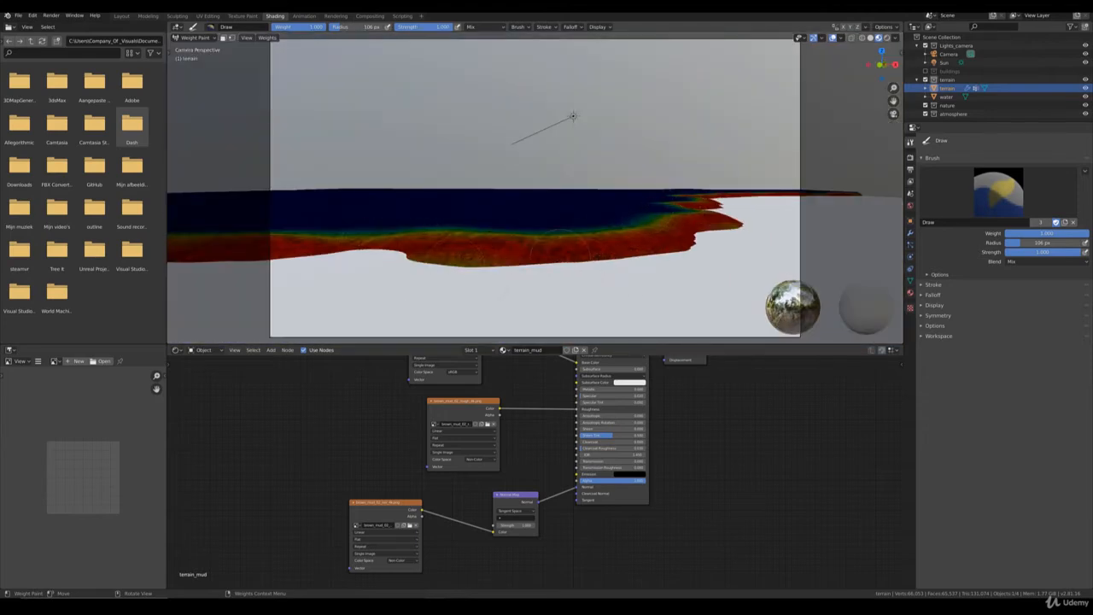
{"action": "middle_click_drag", "start_coordinate": [495, 229], "coordinate": [501, 247]}
{"action": "scroll", "coordinate": [510, 234], "scroll_direction": "down", "scroll_amount": 2}
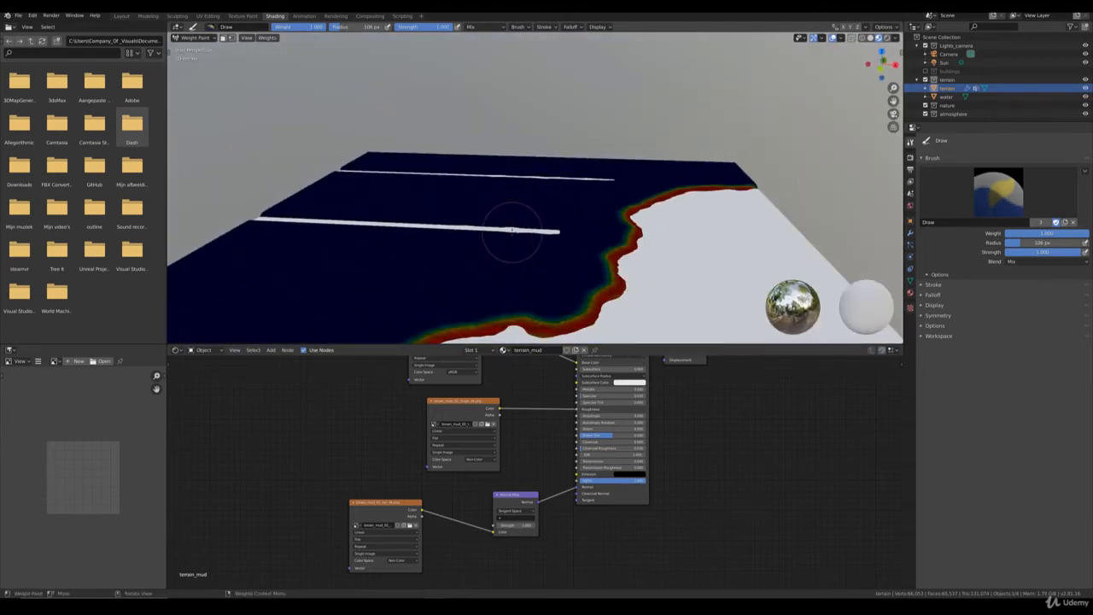
{"action": "key", "text": "KP_7"}
{"action": "scroll", "coordinate": [481, 215], "scroll_direction": "up", "scroll_amount": 6}
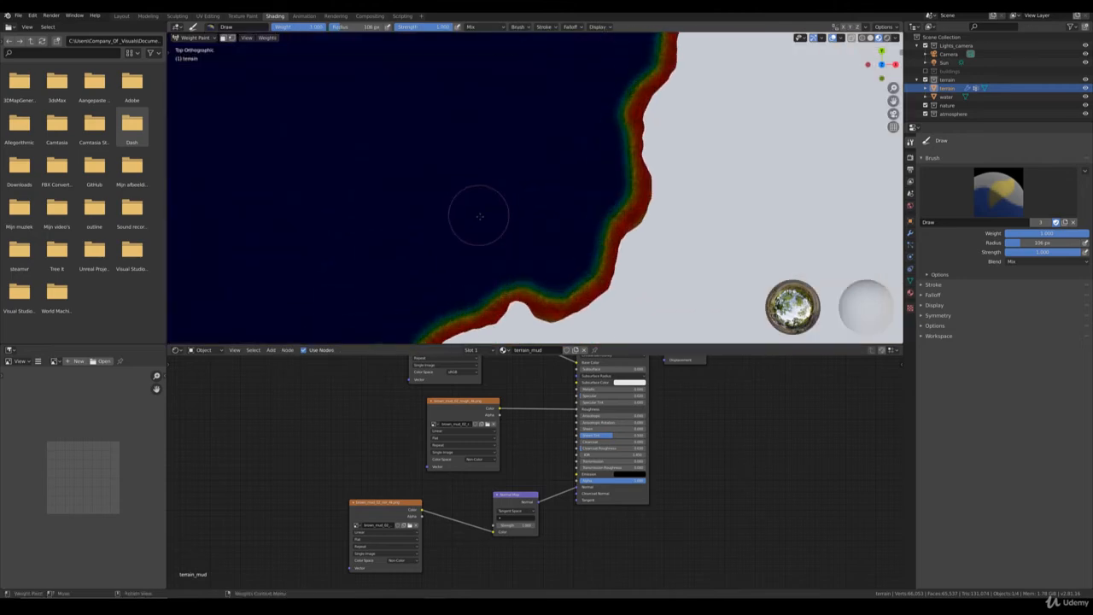
{"action": "scroll", "coordinate": [493, 188], "scroll_direction": "up", "scroll_amount": 3}
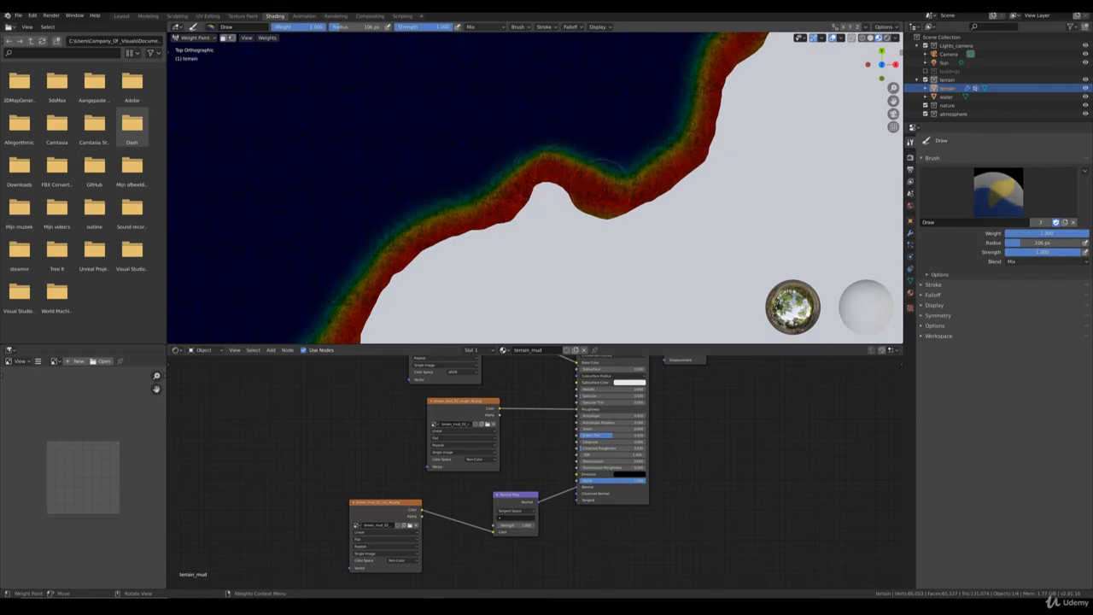
{"action": "scroll", "coordinate": [620, 219], "scroll_direction": "down", "scroll_amount": 3}
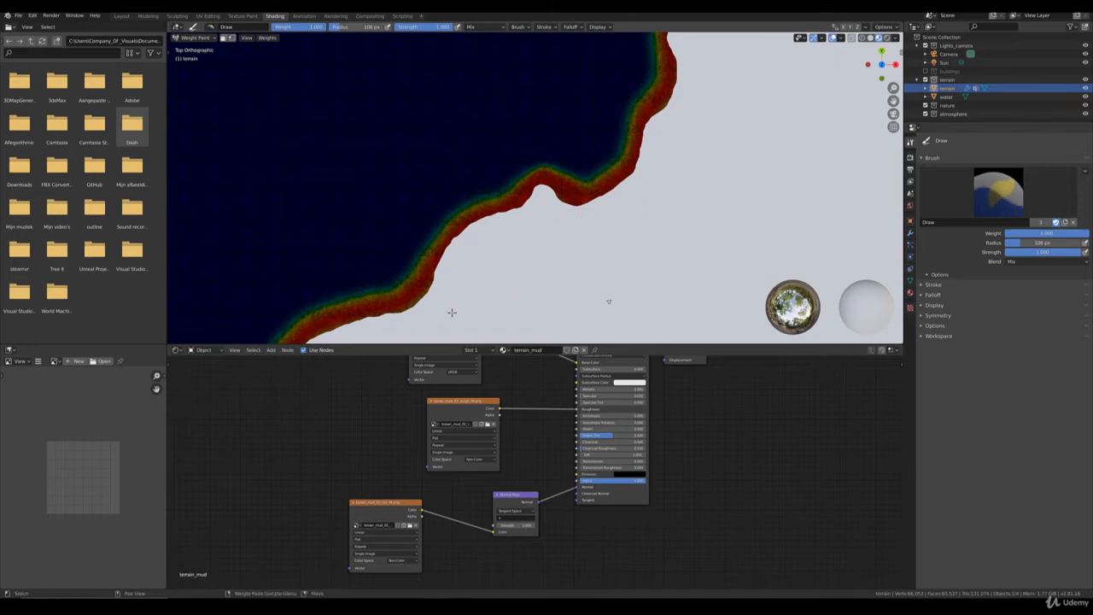
{"action": "middle_click_drag", "start_coordinate": [448, 311], "coordinate": [514, 233], "text": "shift"}
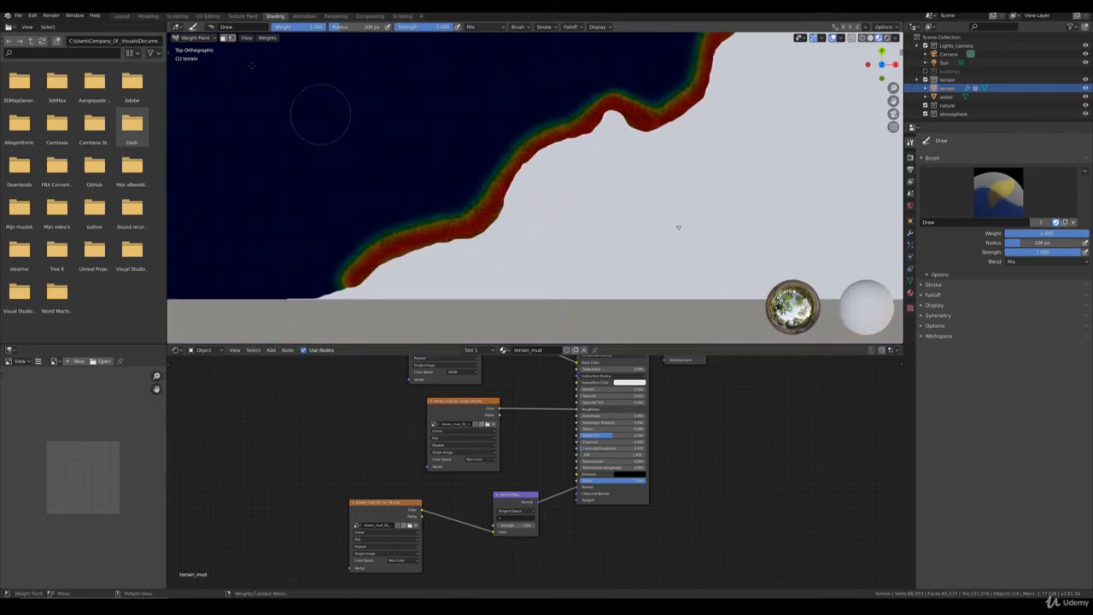
- Return the terrain to Object Mode and show its vertex groups
{"action": "left_click", "coordinate": [202, 40]}
{"action": "left_click", "coordinate": [197, 51]}
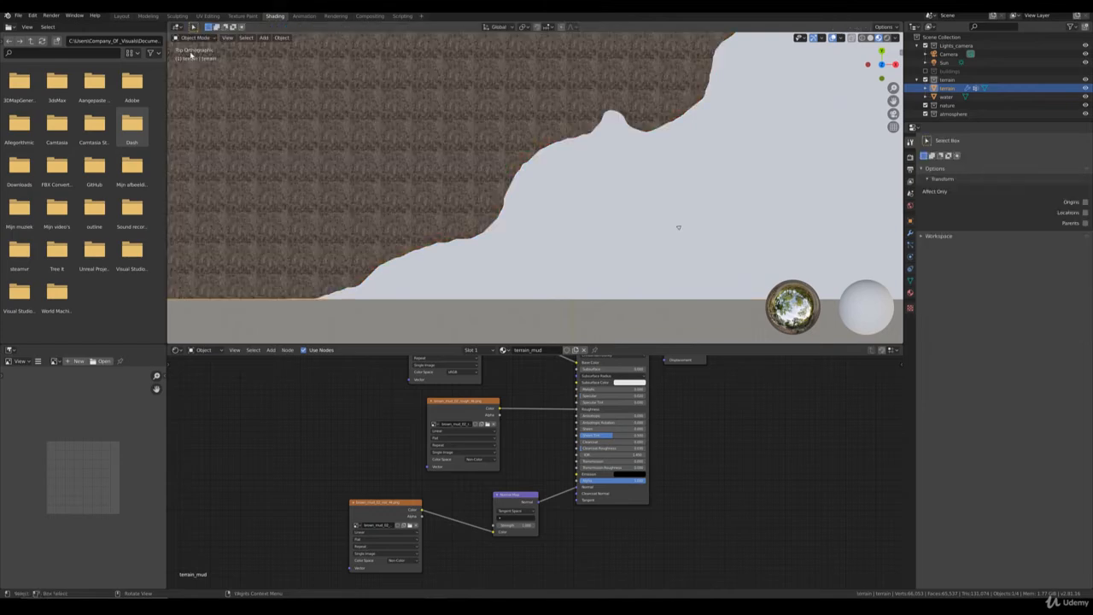
{"action": "middle_click_drag", "start_coordinate": [645, 245], "coordinate": [587, 340]}
{"action": "left_click", "coordinate": [910, 282]}
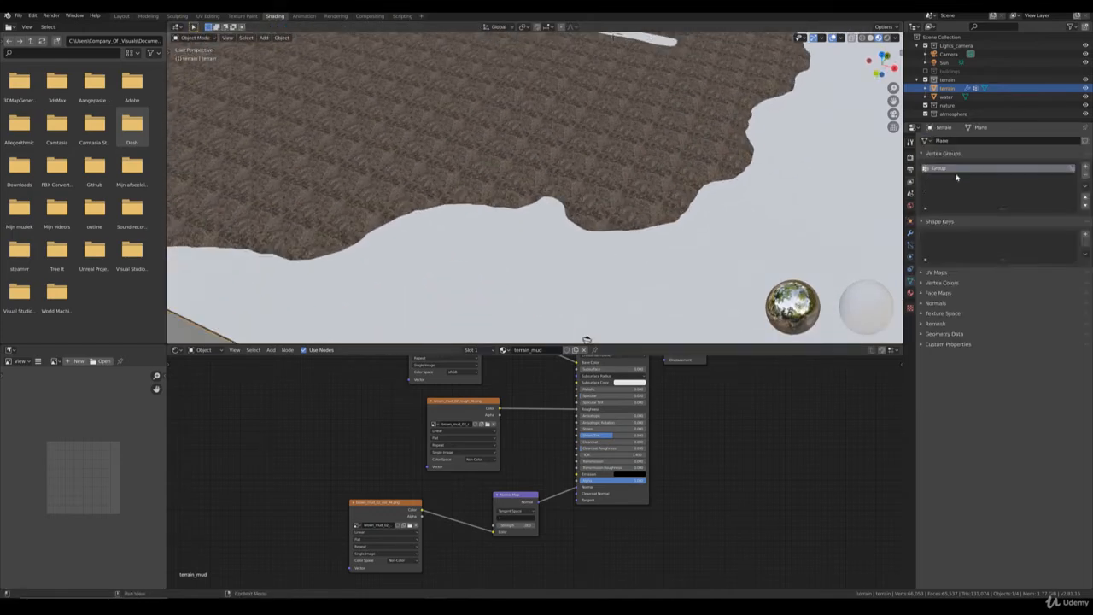
- Rename the terrain's vertex group to mud_disp and return to the camera view
{"action": "double_click", "coordinate": [945, 168]}
{"action": "type", "text": "mud_disp"}
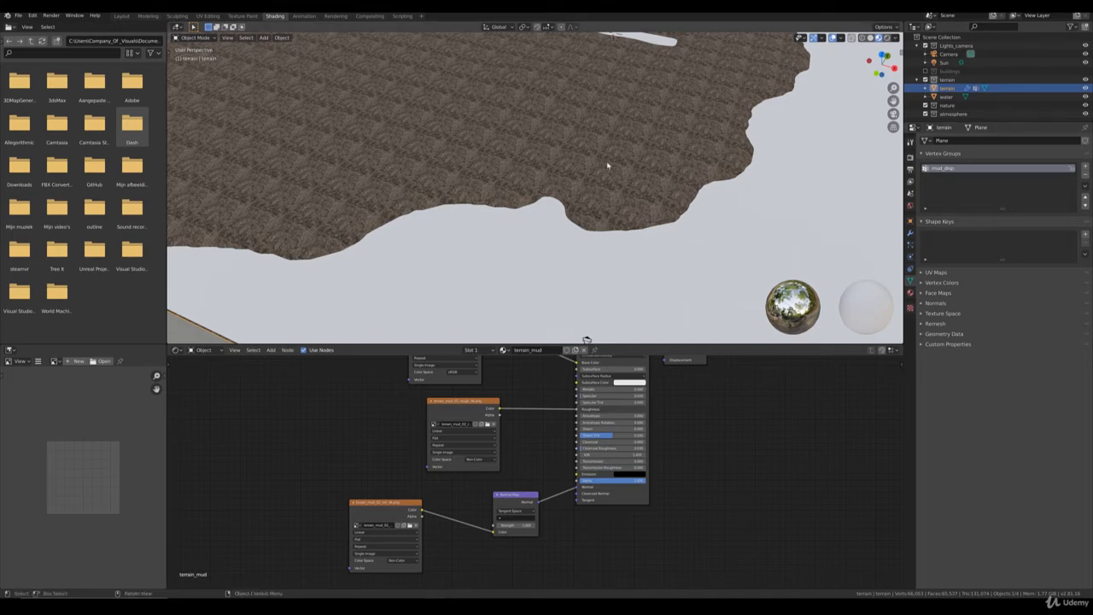
{"action": "key", "text": "KP_0"}
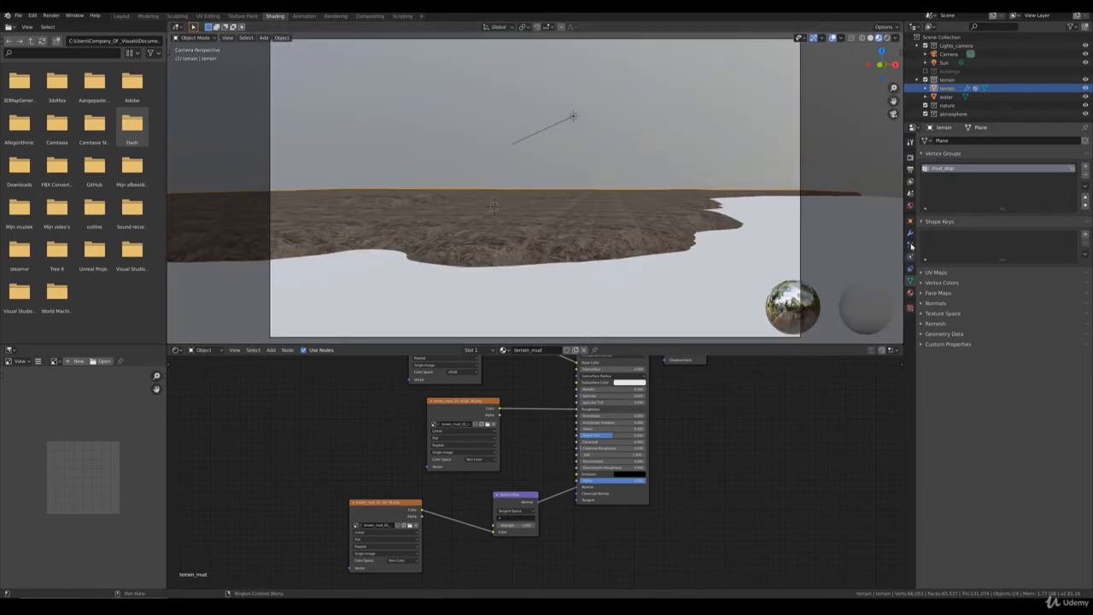
- Switch to solid shading and limit the terrain's Displace modifier to the mud_disp vertex group
{"action": "left_click", "coordinate": [910, 232]}
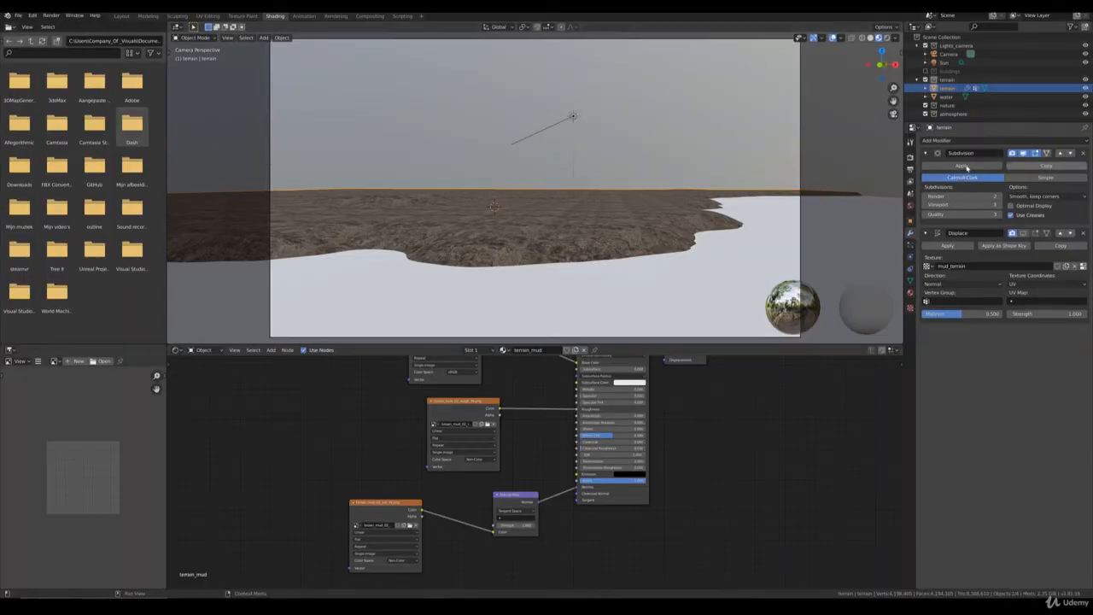
{"action": "key", "text": "z"}
{"action": "left_click", "coordinate": [868, 182]}
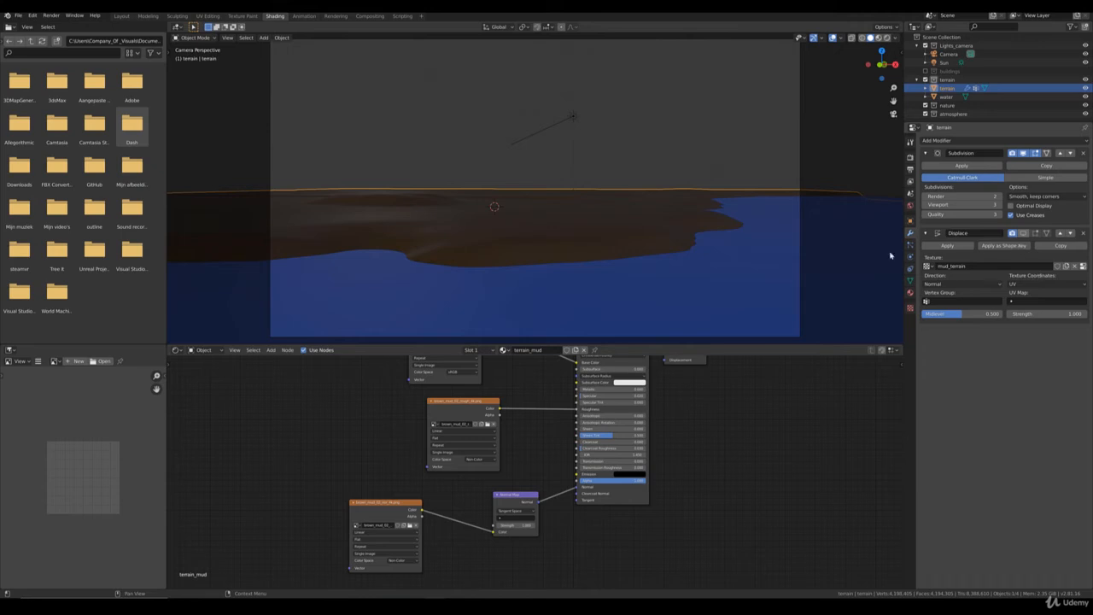
{"action": "left_click", "coordinate": [950, 301]}
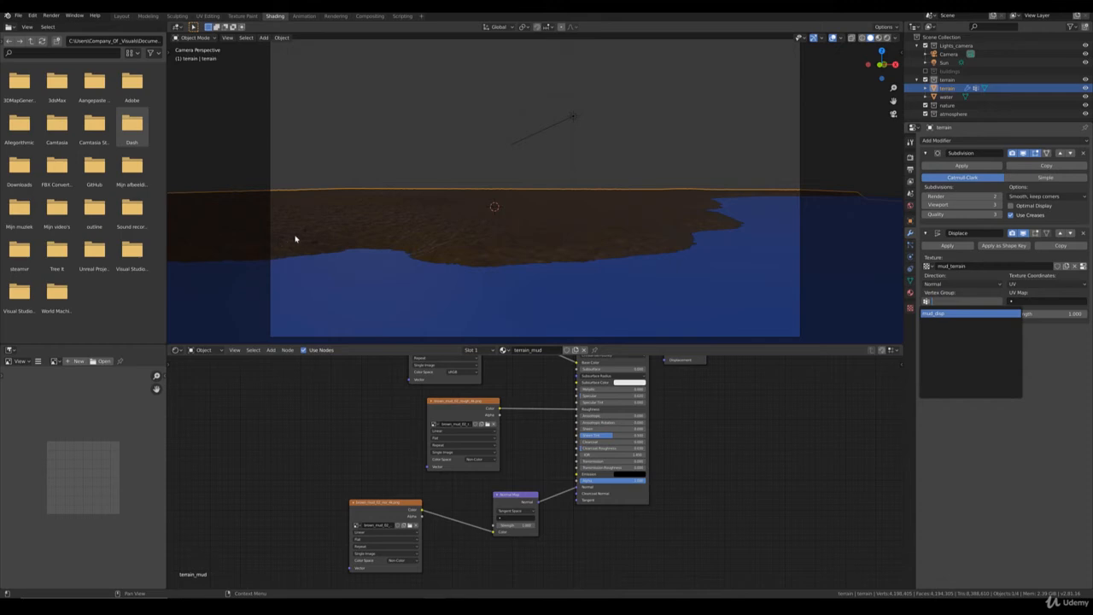
{"action": "key", "text": "Return"}
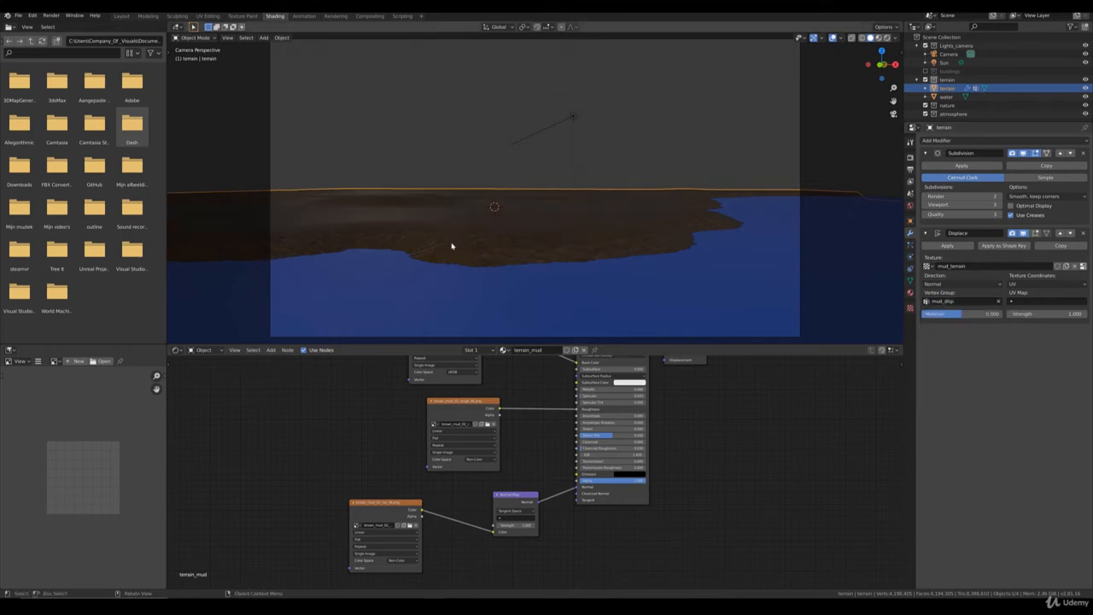
- Set the Displace modifier's strength to 1.5 and check the shoreline relief through the camera
{"action": "scroll", "coordinate": [566, 285], "scroll_direction": "up", "scroll_amount": 2}
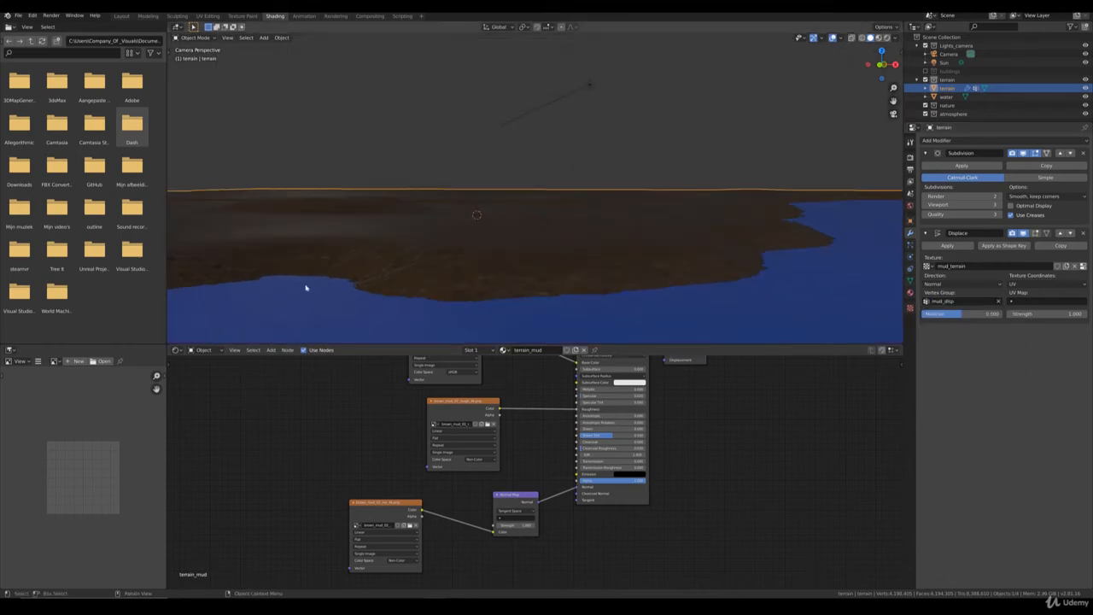
{"action": "left_click", "coordinate": [1070, 313]}
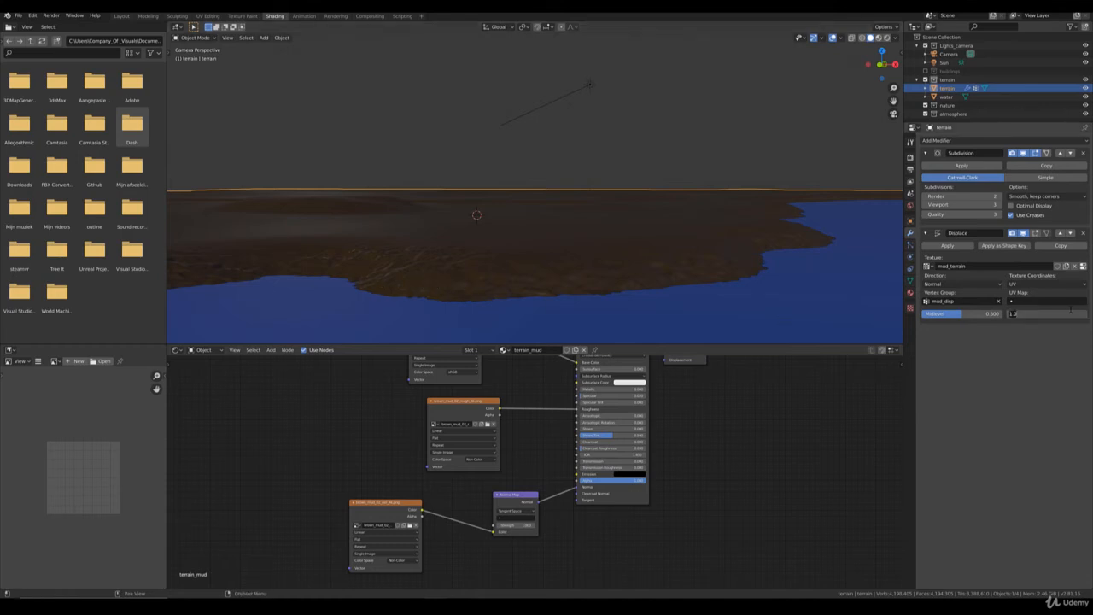
{"action": "type", "text": "1.5"}
{"action": "key", "text": "Return"}
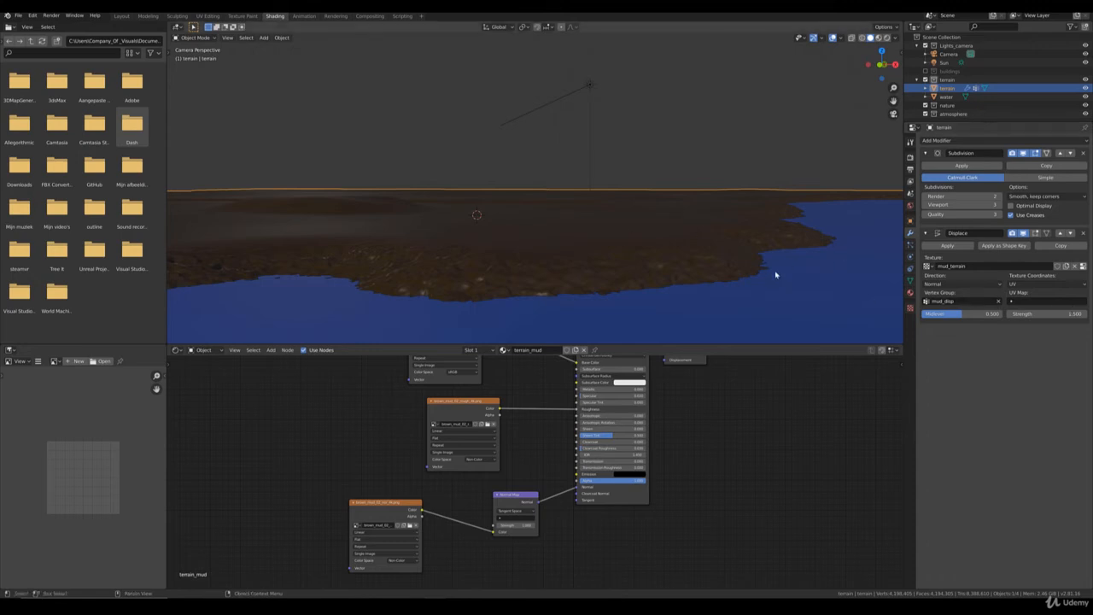
{"action": "scroll", "coordinate": [389, 297], "scroll_direction": "up", "scroll_amount": 1}
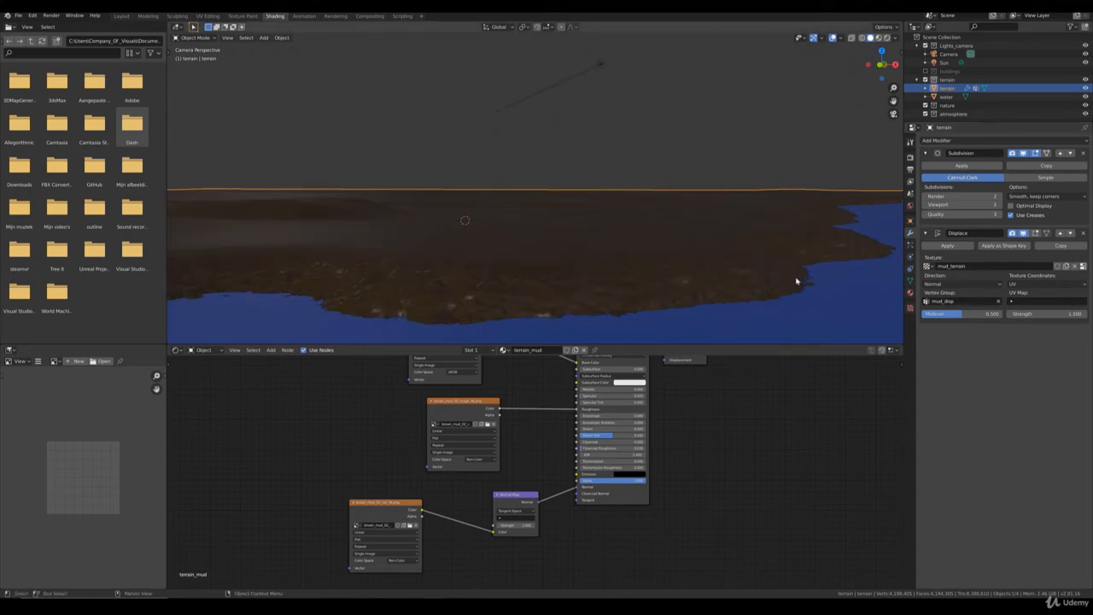
{"action": "scroll", "coordinate": [796, 280], "scroll_direction": "down", "scroll_amount": 2}
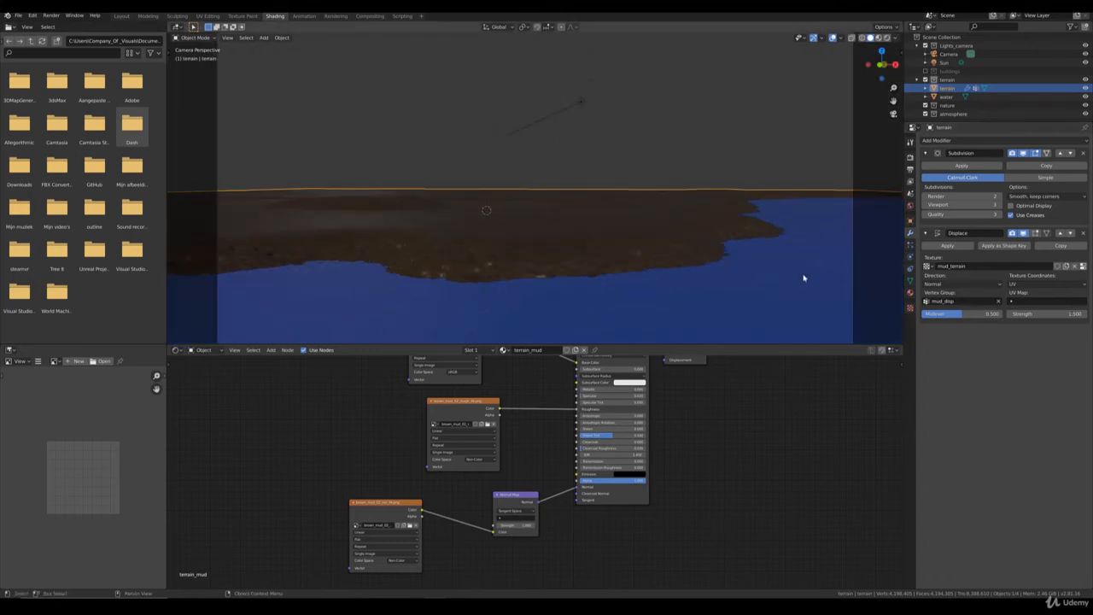
- Set the Subdivision modifier's viewport level to 1 and inspect the displaced shoreline from the top
{"action": "left_click", "coordinate": [949, 206]}
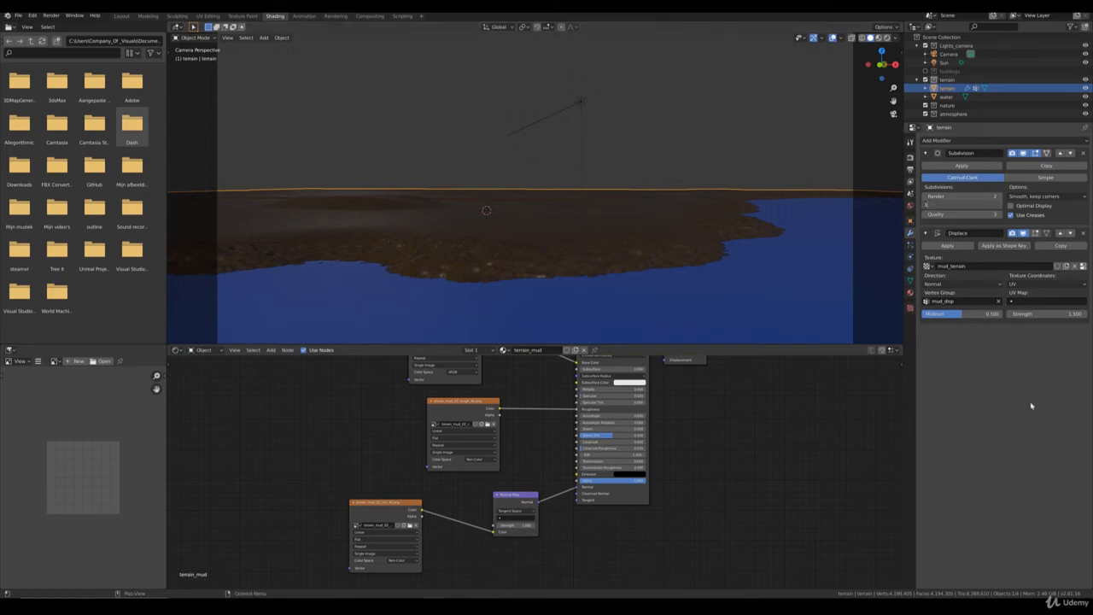
{"action": "key", "text": "Return"}
{"action": "middle_click_drag", "start_coordinate": [643, 244], "coordinate": [621, 260]}
{"action": "middle_click_drag", "start_coordinate": [626, 262], "coordinate": [652, 283], "text": "shift"}
{"action": "key", "text": "KP_7"}
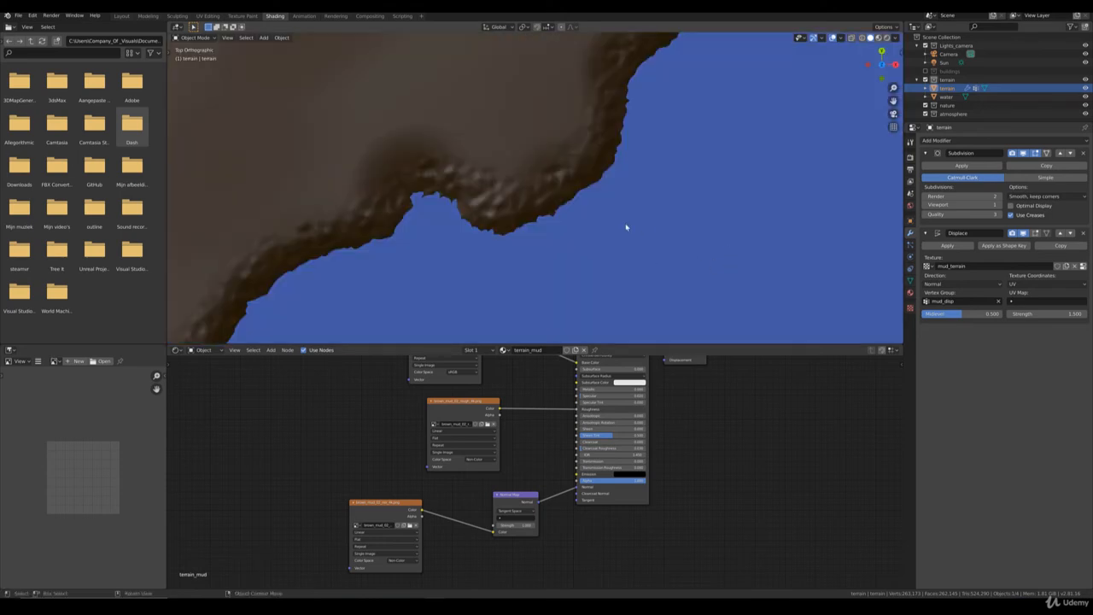
{"action": "middle_click_drag", "start_coordinate": [626, 227], "coordinate": [621, 298], "text": "shift"}
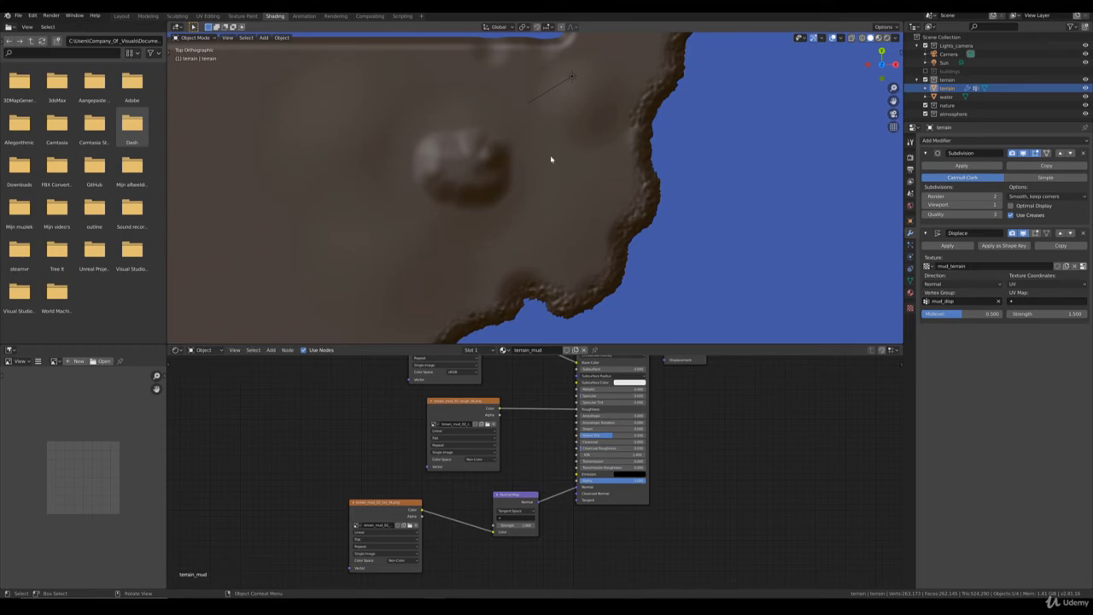
- Turn off the viewport display of the Subdivision and Displace modifiers and put the terrain in Weight Paint mode
{"action": "left_click", "coordinate": [1025, 153]}
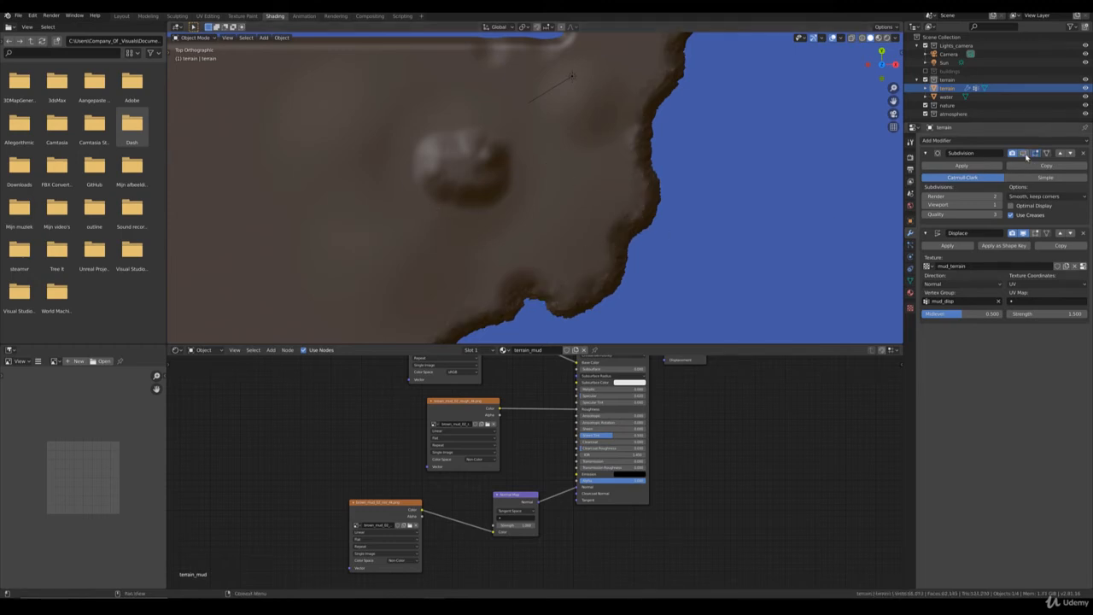
{"action": "left_click", "coordinate": [1025, 233]}
{"action": "left_click", "coordinate": [192, 37]}
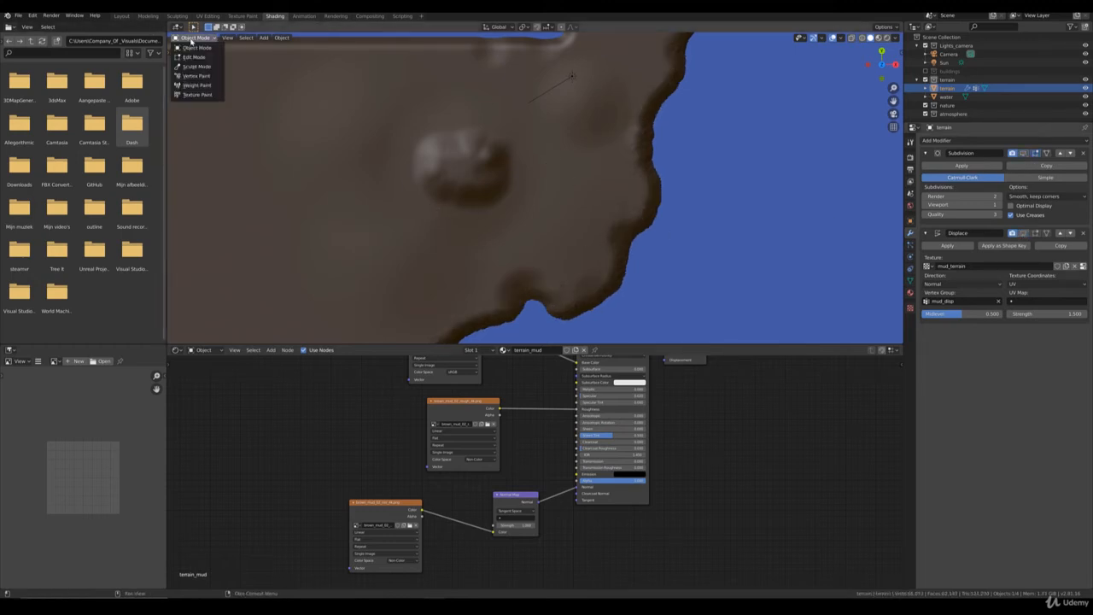
{"action": "left_click", "coordinate": [197, 84]}
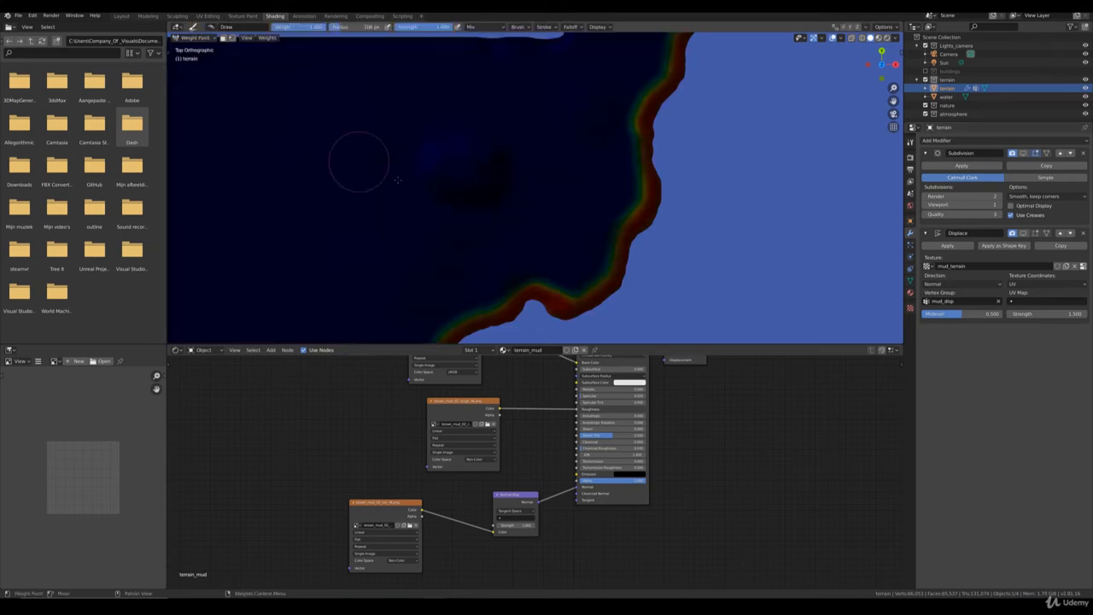
- Paint four separate patches of weight 1.000 on the terrain just inland from the shoreline
{"action": "mouse_move", "coordinate": [468, 208]}
{"action": "left_mouse_down"}
{"action": "mouse_move", "coordinate": [481, 208]}
{"action": "mouse_move", "coordinate": [442, 208]}
{"action": "mouse_move", "coordinate": [495, 199]}
{"action": "left_mouse_up"}
{"action": "scroll", "coordinate": [512, 205], "scroll_direction": "down", "scroll_amount": 1}
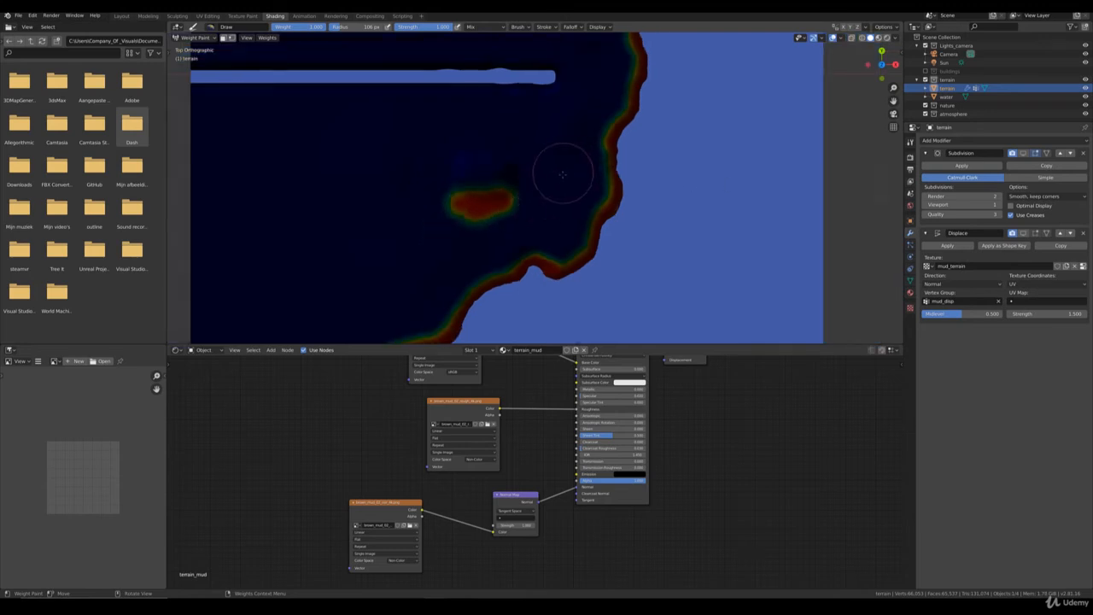
{"action": "left_click", "coordinate": [570, 181]}
{"action": "left_click_drag", "start_coordinate": [571, 180], "coordinate": [560, 217]}
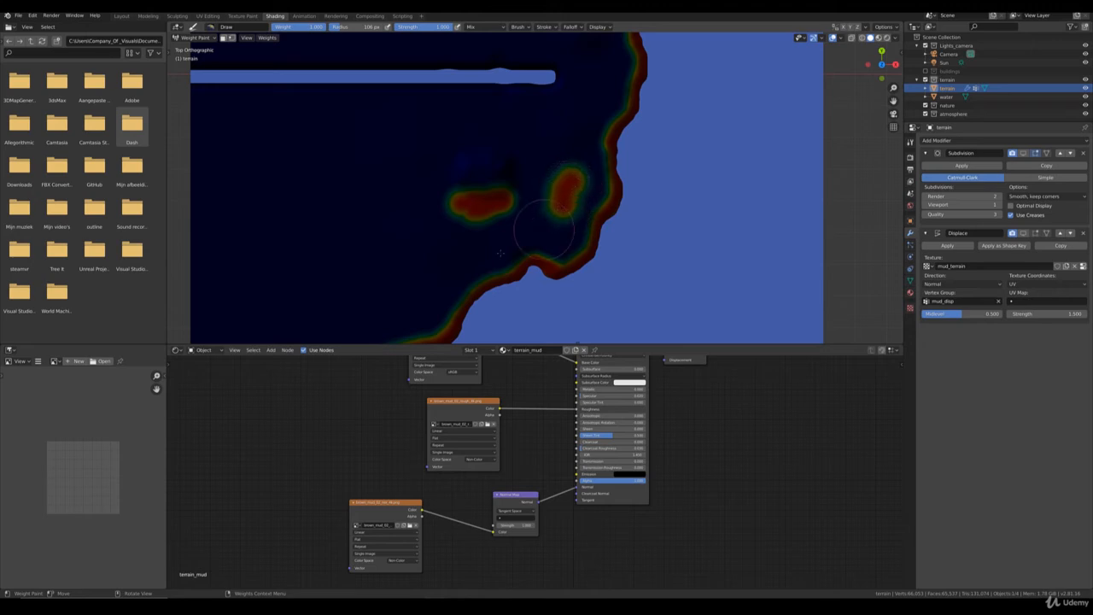
{"action": "left_click_drag", "start_coordinate": [436, 257], "coordinate": [403, 259]}
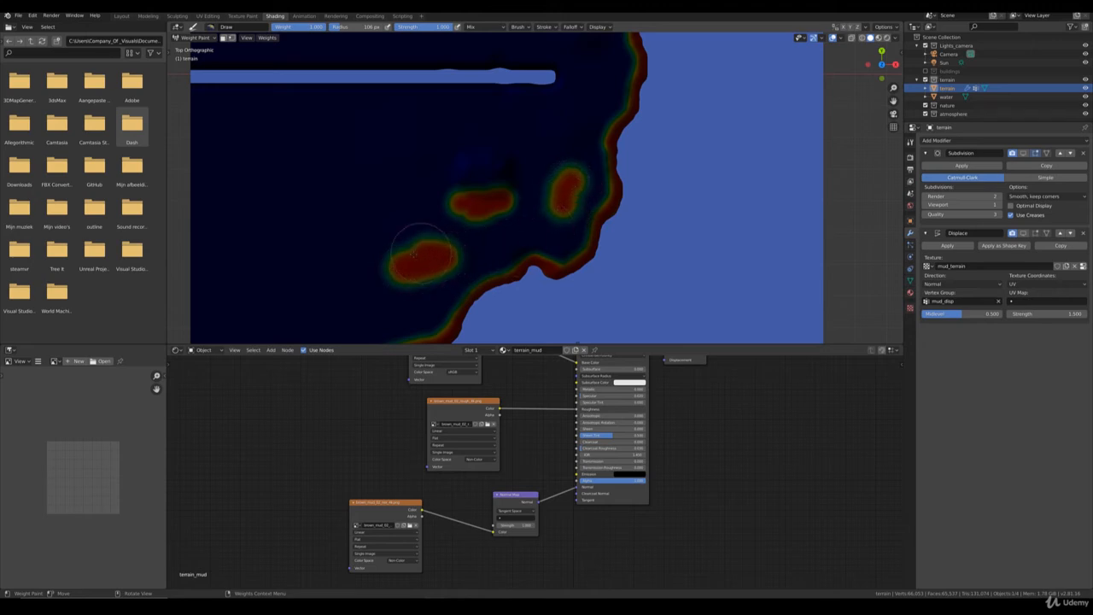
{"action": "middle_click_drag", "start_coordinate": [589, 114], "coordinate": [556, 215], "text": "shift"}
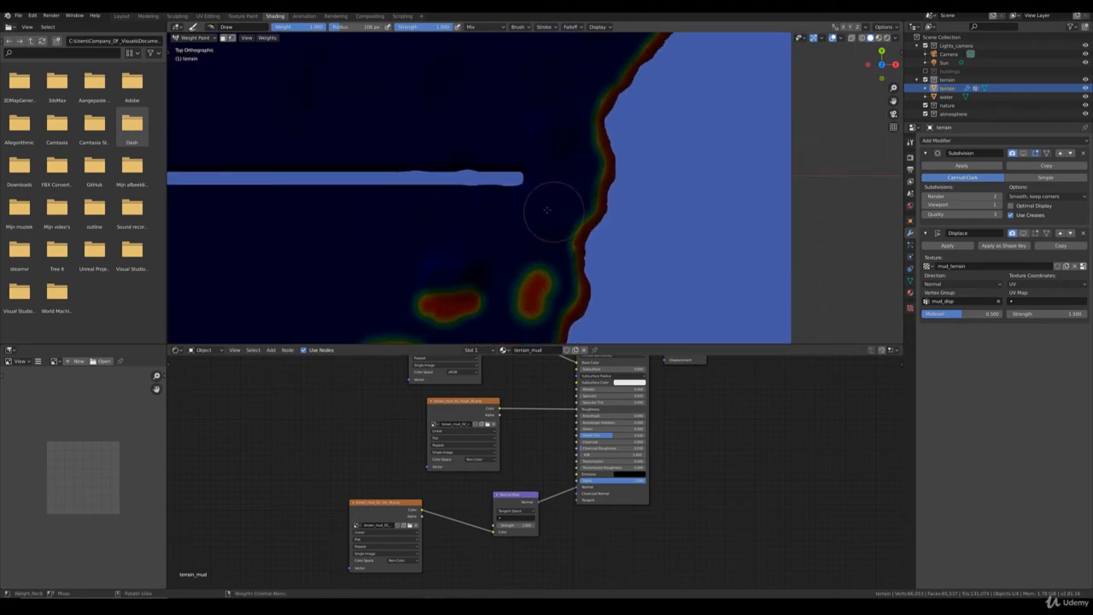
{"action": "left_click_drag", "start_coordinate": [561, 185], "coordinate": [556, 169]}
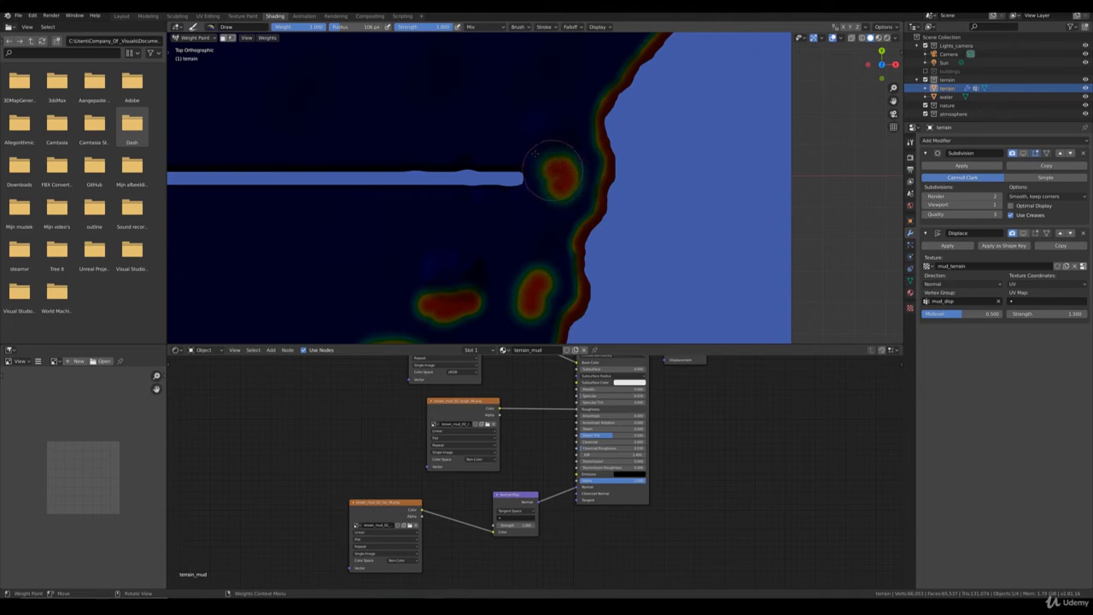
- Paint weight 1.000 along the edges of the straight water channel nearest the painted patches
{"action": "middle_click_drag", "start_coordinate": [546, 185], "coordinate": [599, 206], "text": "shift"}
{"action": "scroll", "coordinate": [594, 205], "scroll_direction": "up", "scroll_amount": 2}
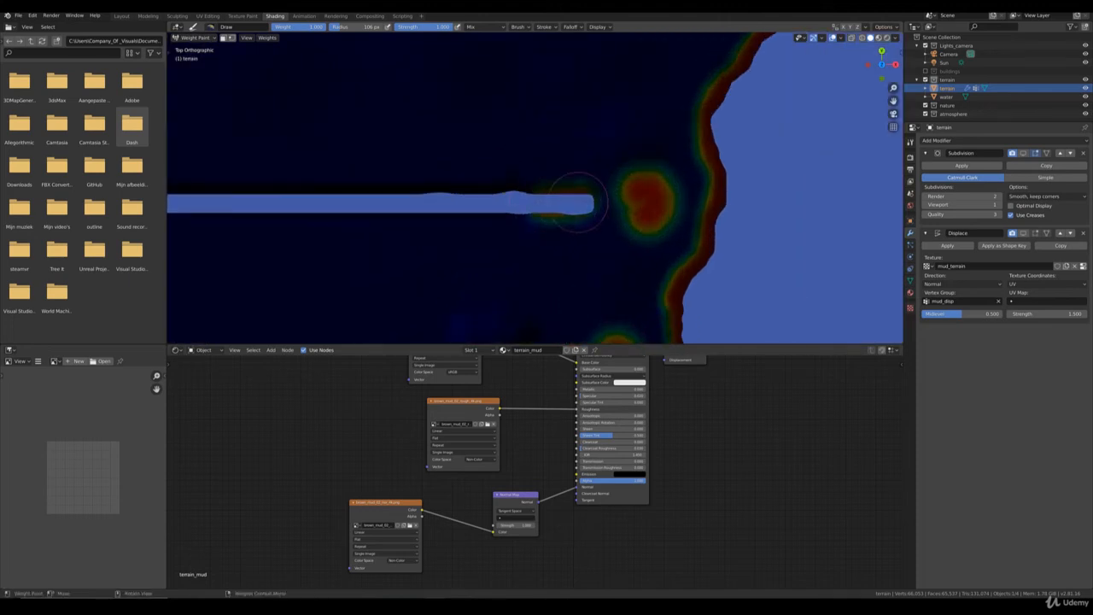
{"action": "left_click_drag", "start_coordinate": [568, 203], "coordinate": [327, 205]}
{"action": "middle_click_drag", "start_coordinate": [293, 203], "coordinate": [596, 216], "text": "shift"}
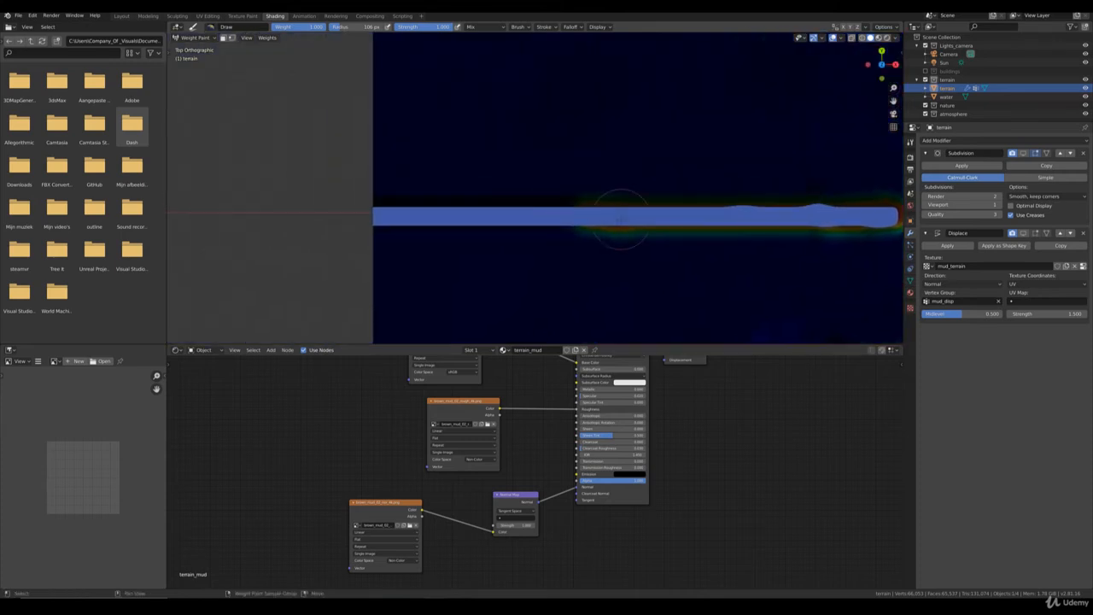
{"action": "mouse_move", "coordinate": [595, 216]}
{"action": "left_mouse_down"}
{"action": "mouse_move", "coordinate": [403, 215]}
{"action": "mouse_move", "coordinate": [419, 215]}
{"action": "left_mouse_up"}
- Paint weight 1.000 along the second, farther water channel and check the whole terrain from the top
{"action": "scroll", "coordinate": [513, 184], "scroll_direction": "down", "scroll_amount": 3}
{"action": "middle_click_drag", "start_coordinate": [677, 135], "coordinate": [548, 316], "text": "shift"}
{"action": "scroll", "coordinate": [674, 267], "scroll_direction": "up", "scroll_amount": 3}
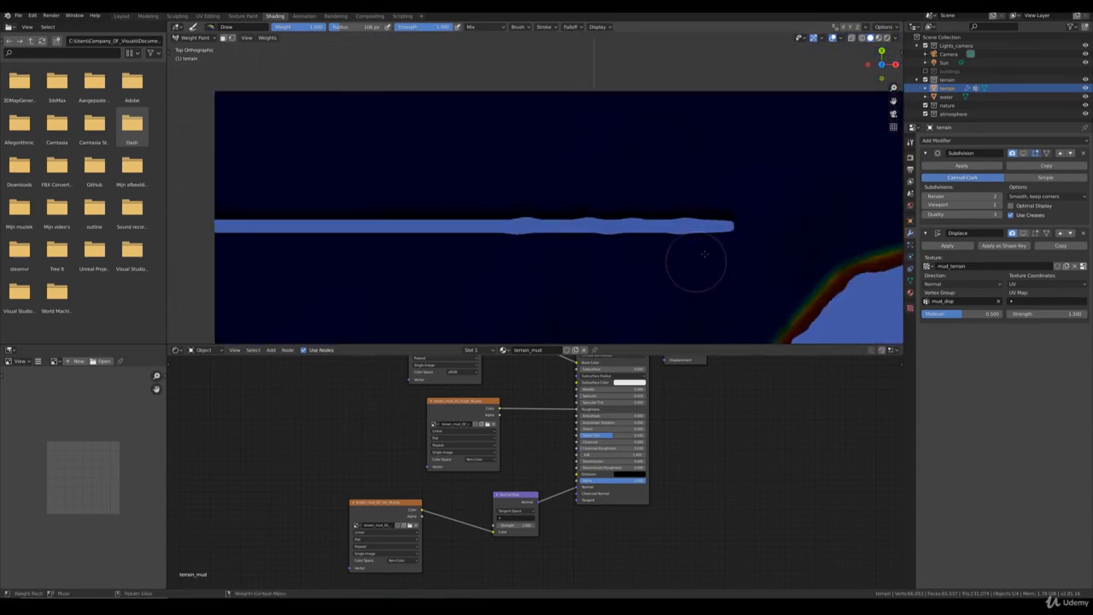
{"action": "mouse_move", "coordinate": [763, 231]}
{"action": "left_mouse_down"}
{"action": "mouse_move", "coordinate": [194, 235]}
{"action": "mouse_move", "coordinate": [313, 241]}
{"action": "left_mouse_up"}
{"action": "middle_click_drag", "start_coordinate": [313, 241], "coordinate": [514, 229], "text": "shift"}
{"action": "scroll", "coordinate": [529, 227], "scroll_direction": "down", "scroll_amount": 3}
{"action": "middle_click_drag", "start_coordinate": [615, 288], "coordinate": [631, 261]}
{"action": "scroll", "coordinate": [633, 265], "scroll_direction": "down", "scroll_amount": 3}
{"action": "scroll", "coordinate": [644, 266], "scroll_direction": "down", "scroll_amount": 1}
{"action": "key", "text": "KP_7"}
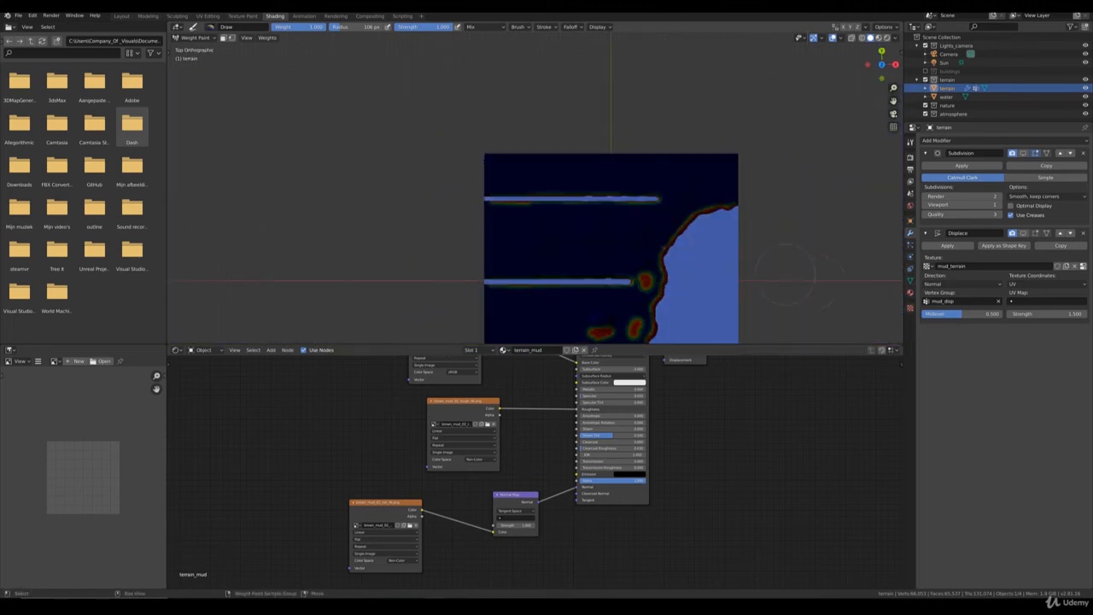
- Set the Draw brush weight to 0.652 and paint strokes around and between the inland patches
{"action": "mouse_move", "coordinate": [773, 288]}
{"action": "middle_mouse_down", "text": "shift"}
{"action": "mouse_move", "coordinate": [679, 100]}
{"action": "mouse_move", "coordinate": [688, 202]}
{"action": "middle_mouse_up", "text": "shift"}
{"action": "scroll", "coordinate": [679, 101], "scroll_direction": "up", "scroll_amount": 5}
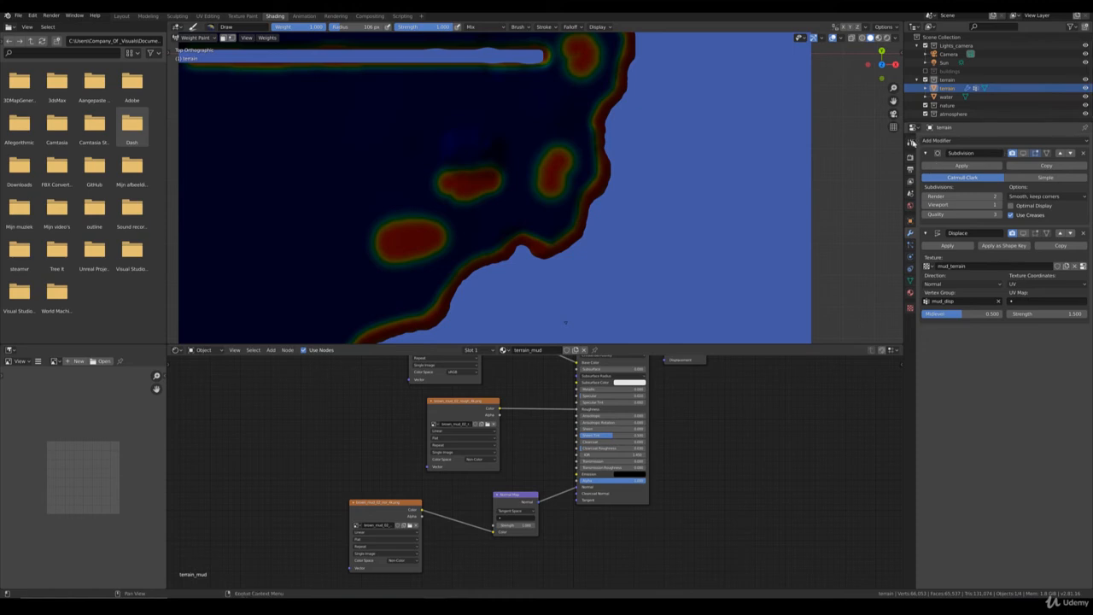
{"action": "left_click", "coordinate": [911, 143]}
{"action": "scroll", "coordinate": [565, 322], "scroll_direction": "up", "scroll_amount": 1}
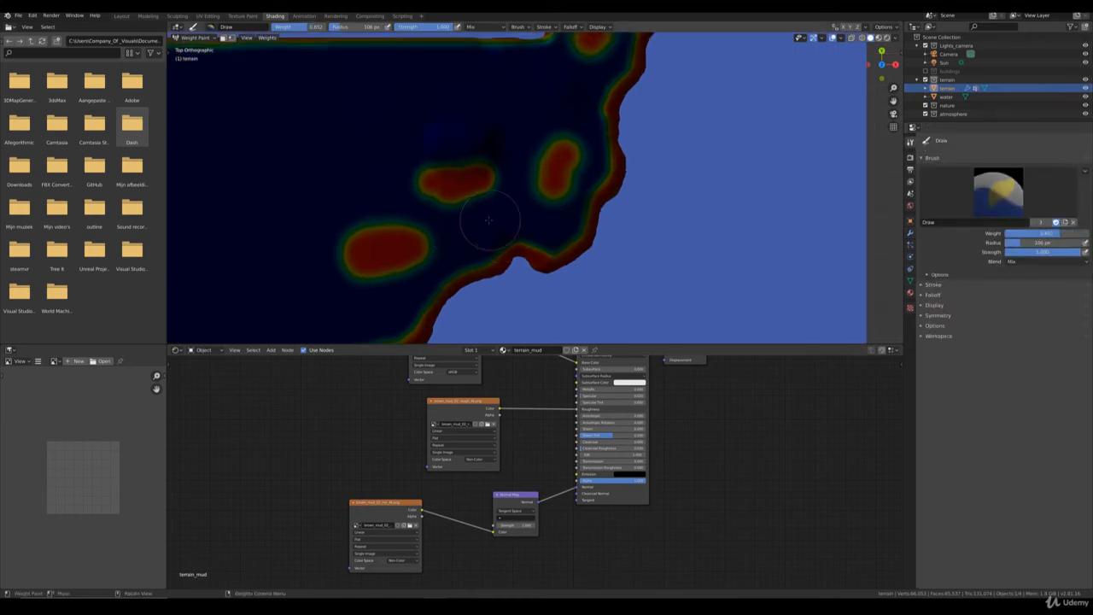
{"action": "mouse_move", "coordinate": [350, 270]}
{"action": "left_mouse_down"}
{"action": "mouse_move", "coordinate": [337, 244]}
{"action": "mouse_move", "coordinate": [449, 214]}
{"action": "mouse_move", "coordinate": [424, 201]}
{"action": "mouse_move", "coordinate": [478, 209]}
{"action": "mouse_move", "coordinate": [533, 165]}
{"action": "left_mouse_up"}
{"action": "mouse_move", "coordinate": [568, 121]}
{"action": "left_mouse_down"}
{"action": "mouse_move", "coordinate": [572, 64]}
{"action": "mouse_move", "coordinate": [531, 67]}
{"action": "mouse_move", "coordinate": [537, 89]}
{"action": "left_mouse_up"}
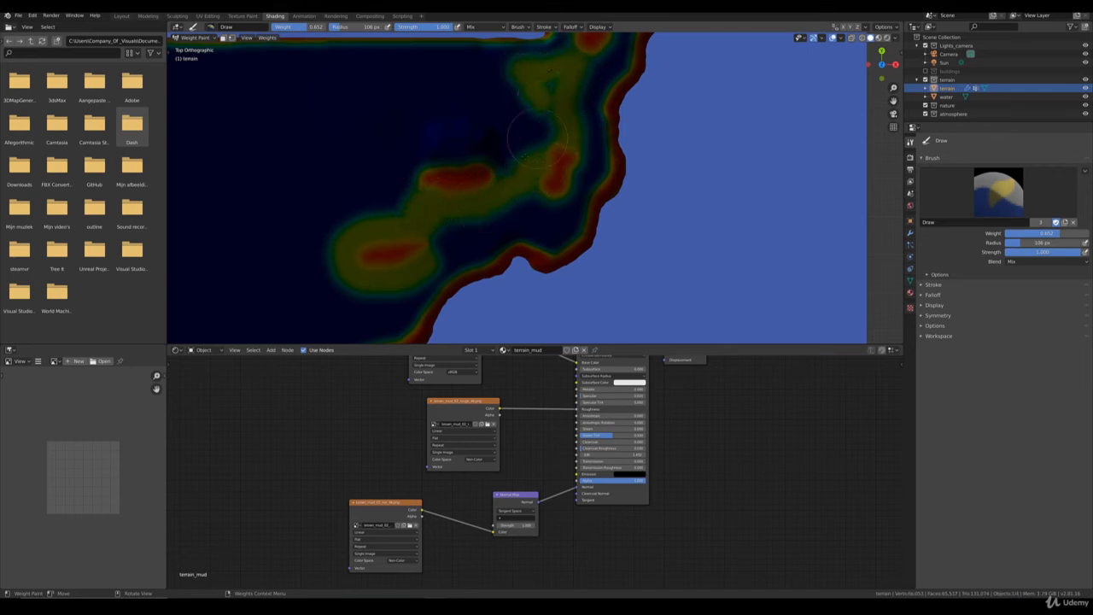
{"action": "scroll", "coordinate": [529, 85], "scroll_direction": "up", "scroll_amount": 2}
{"action": "left_click_drag", "start_coordinate": [467, 229], "coordinate": [512, 193]}
{"action": "mouse_move", "coordinate": [365, 226]}
{"action": "left_mouse_down"}
{"action": "mouse_move", "coordinate": [348, 255]}
{"action": "mouse_move", "coordinate": [318, 263]}
{"action": "left_mouse_up"}
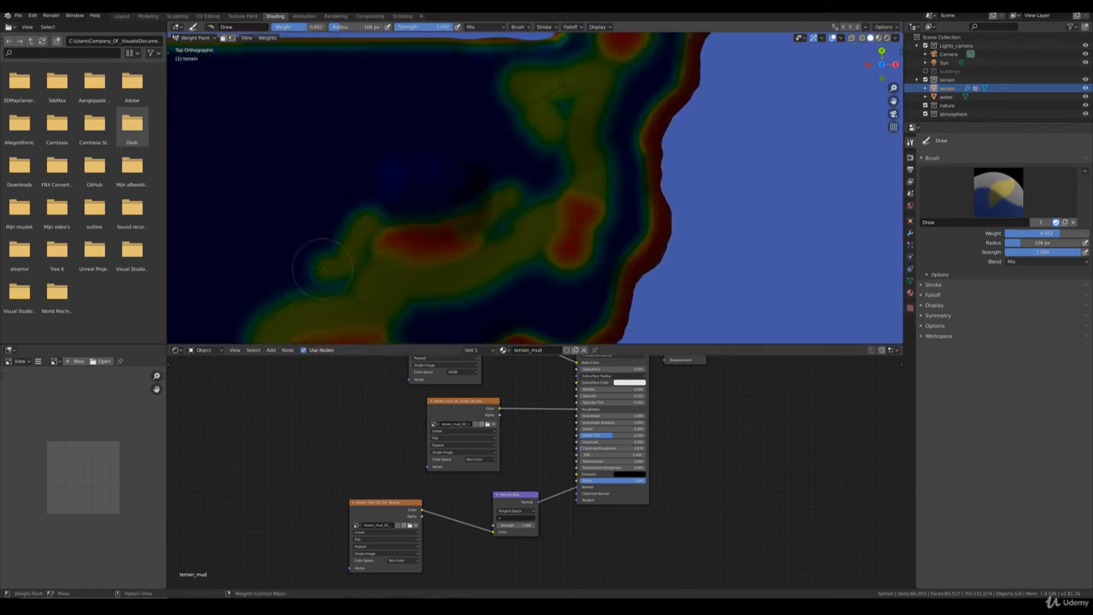
- Set the Draw brush weight to 0.000
{"action": "scroll", "coordinate": [401, 264], "scroll_direction": "down", "scroll_amount": 3}
{"action": "scroll", "coordinate": [504, 256], "scroll_direction": "up", "scroll_amount": 2}
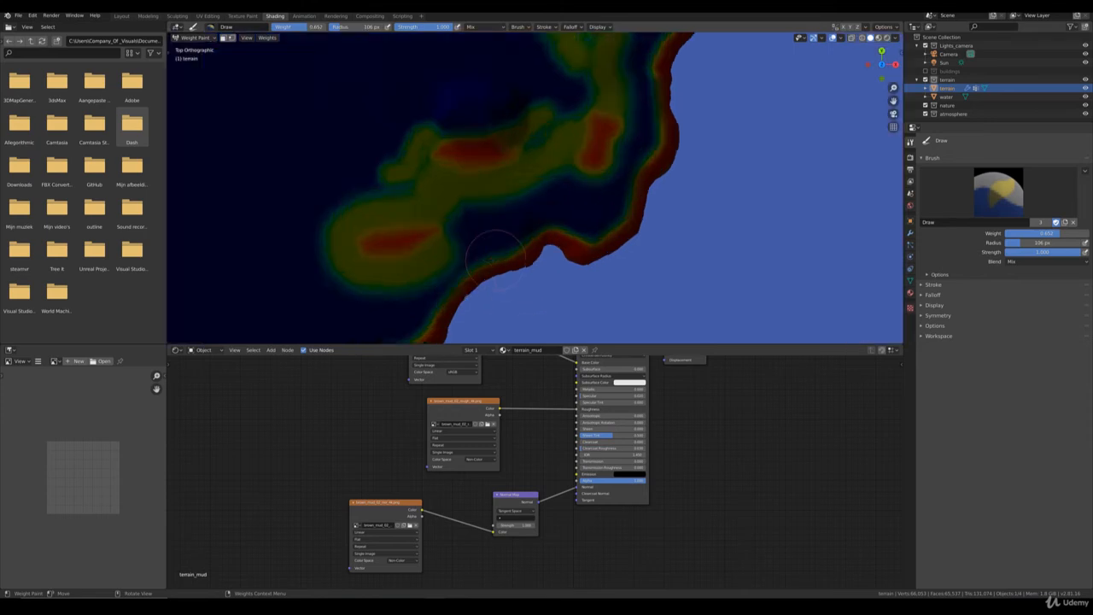
{"action": "scroll", "coordinate": [529, 243], "scroll_direction": "down", "scroll_amount": 1}
{"action": "scroll", "coordinate": [585, 235], "scroll_direction": "down", "scroll_amount": 1}
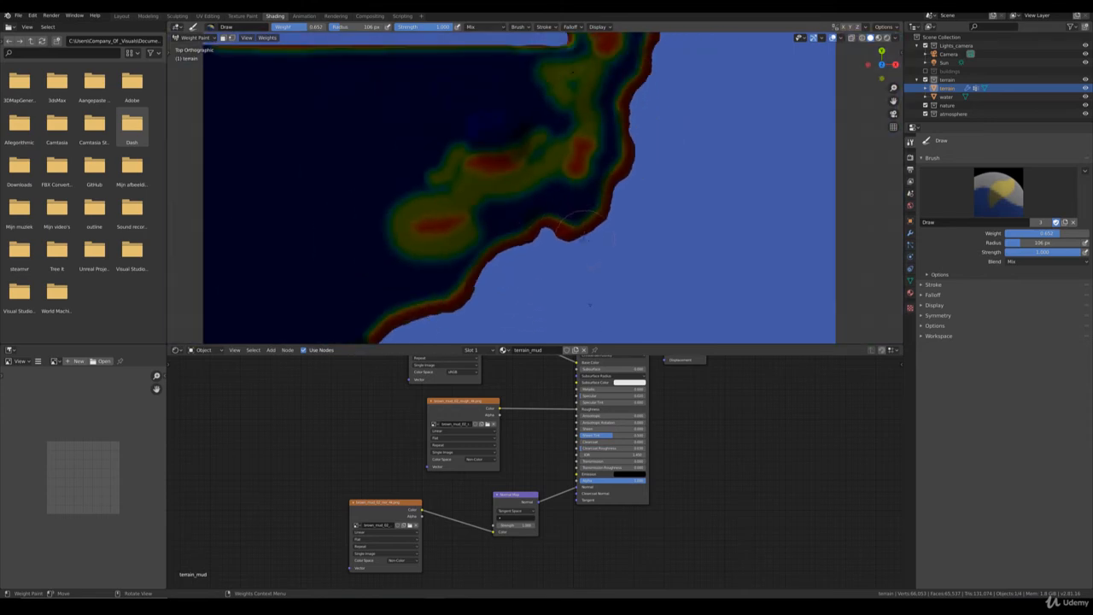
{"action": "scroll", "coordinate": [585, 235], "scroll_direction": "up", "scroll_amount": 2}
{"action": "left_click_drag", "start_coordinate": [1059, 234], "coordinate": [997, 234]}
- Examine the inner edge of the painted shoreline band up close along the coast
{"action": "scroll", "coordinate": [547, 188], "scroll_direction": "up", "scroll_amount": 2}
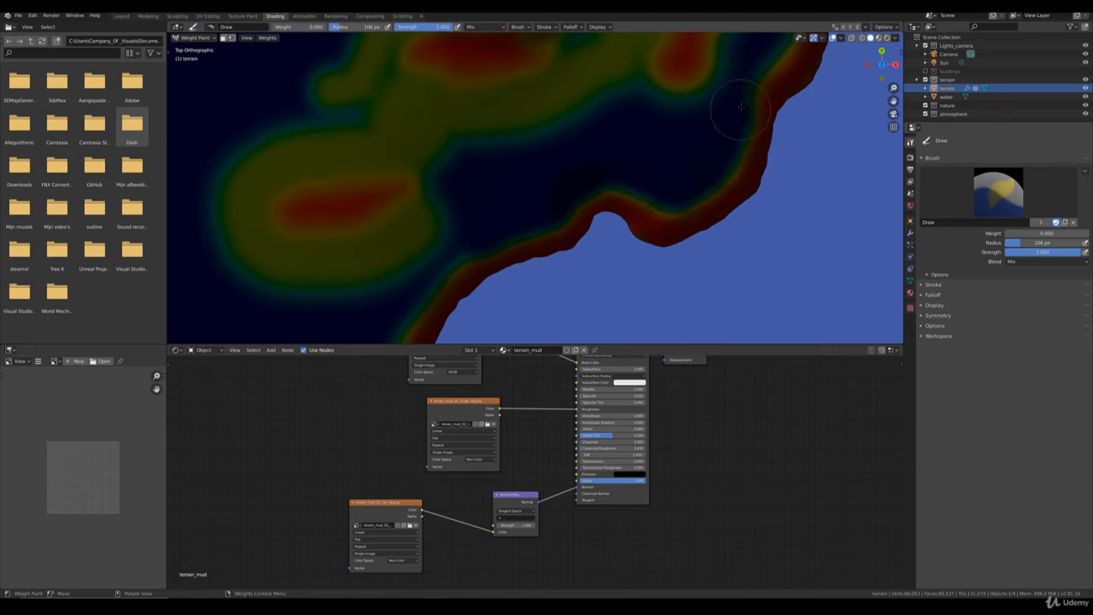
{"action": "scroll", "coordinate": [650, 160], "scroll_direction": "down", "scroll_amount": 2}
{"action": "middle_click_drag", "start_coordinate": [641, 163], "coordinate": [759, 69], "text": "shift"}
{"action": "scroll", "coordinate": [547, 214], "scroll_direction": "up", "scroll_amount": 2}
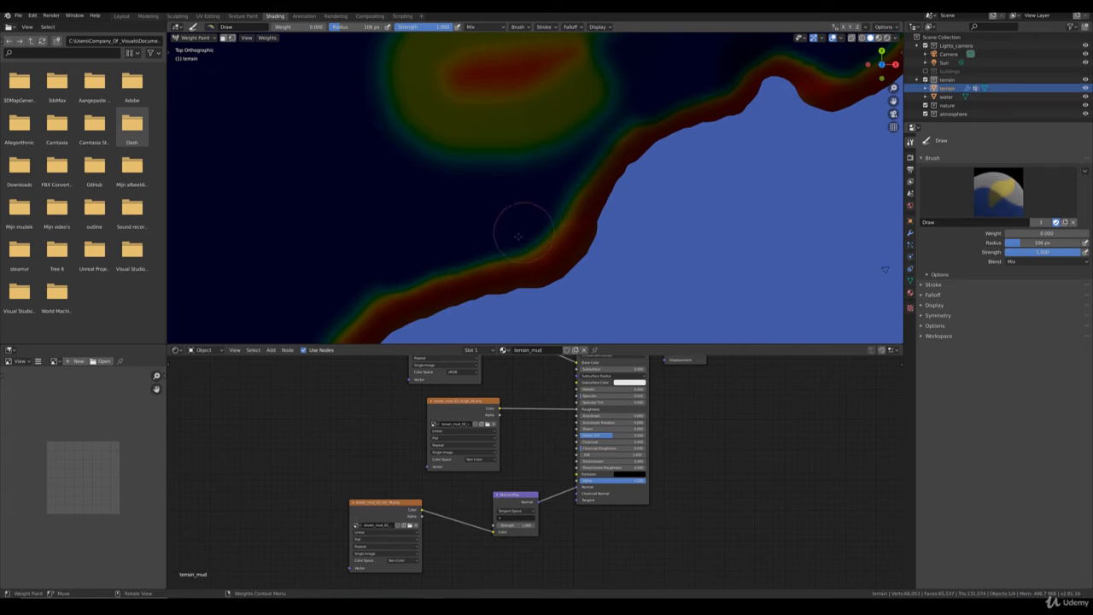
{"action": "scroll", "coordinate": [385, 261], "scroll_direction": "down", "scroll_amount": 4}
{"action": "middle_click_drag", "start_coordinate": [386, 261], "coordinate": [444, 245], "text": "shift"}
{"action": "middle_click_drag", "start_coordinate": [661, 197], "coordinate": [564, 271], "text": "shift"}
{"action": "scroll", "coordinate": [564, 270], "scroll_direction": "up", "scroll_amount": 2}
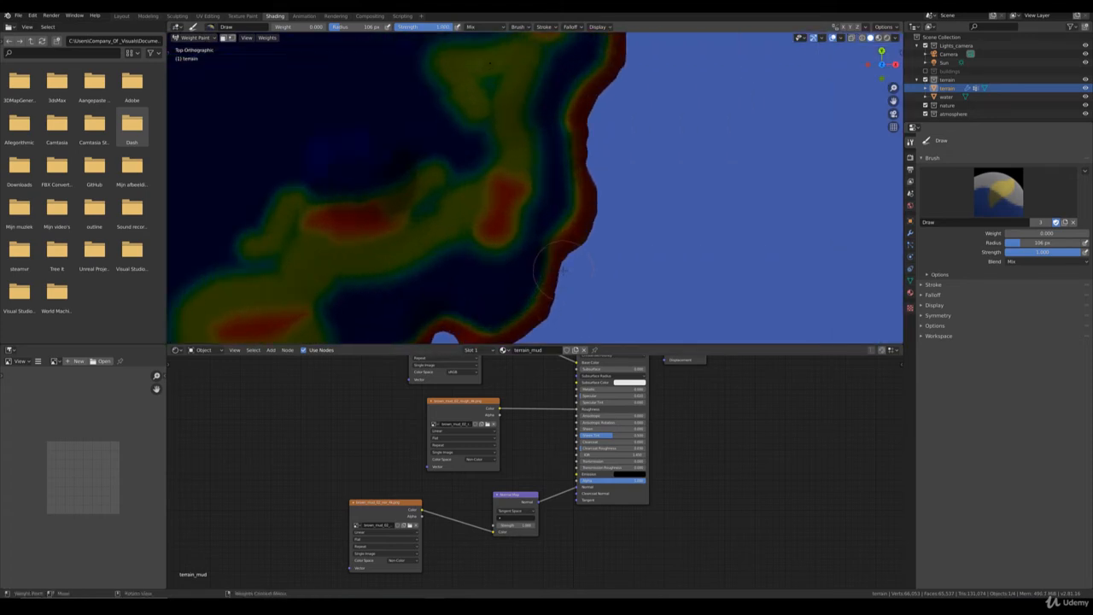
{"action": "scroll", "coordinate": [561, 224], "scroll_direction": "up", "scroll_amount": 1}
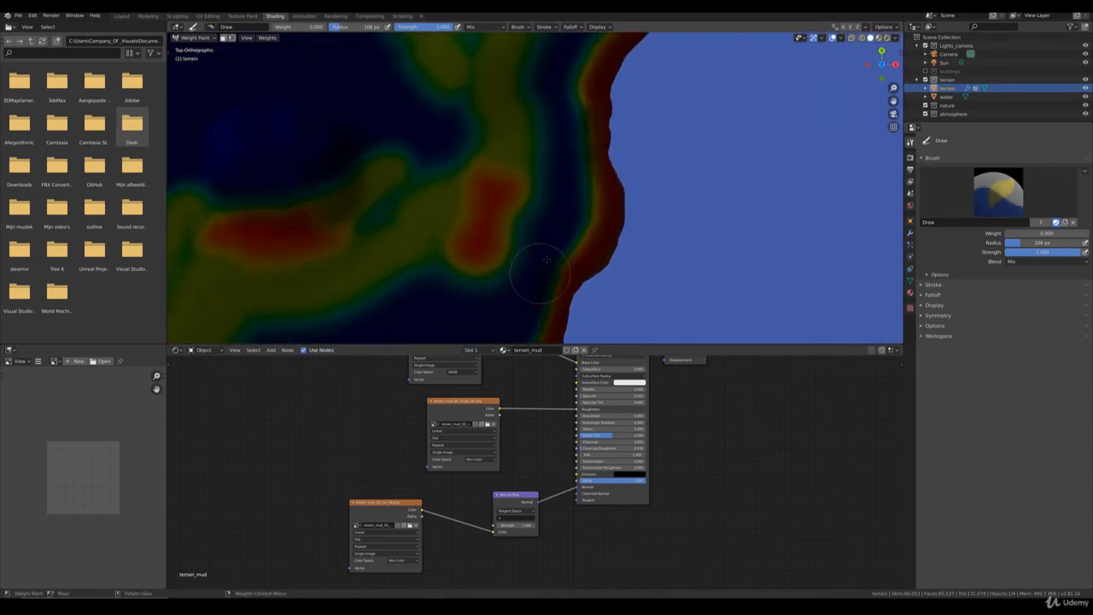
{"action": "scroll", "coordinate": [564, 223], "scroll_direction": "down", "scroll_amount": 4}
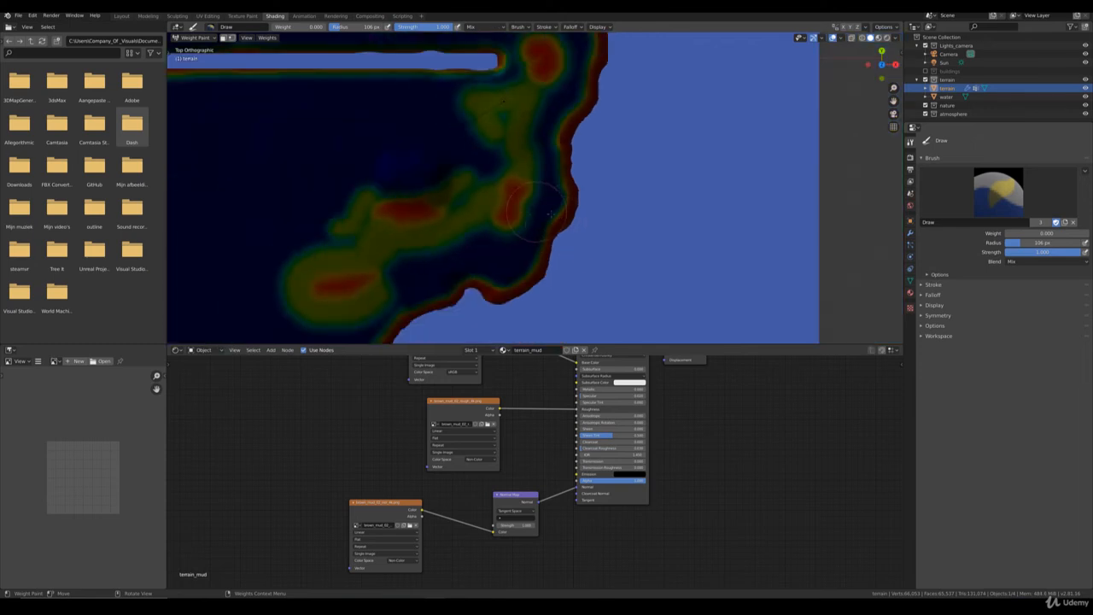
{"action": "scroll", "coordinate": [531, 207], "scroll_direction": "up", "scroll_amount": 1}
{"action": "middle_click_drag", "start_coordinate": [431, 178], "coordinate": [507, 203], "text": "shift"}
{"action": "scroll", "coordinate": [666, 155], "scroll_direction": "down", "scroll_amount": 2}
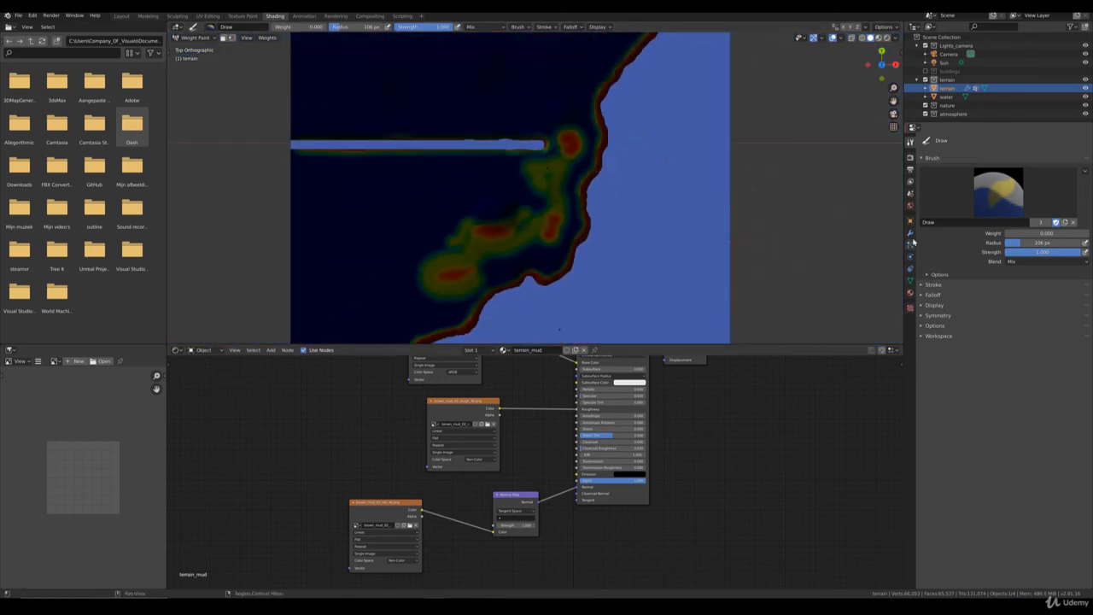
- Return the terrain to Object Mode, show its Subdivision at viewport level 2 and Displace in the viewport, and check it through the camera
{"action": "left_click", "coordinate": [195, 38]}
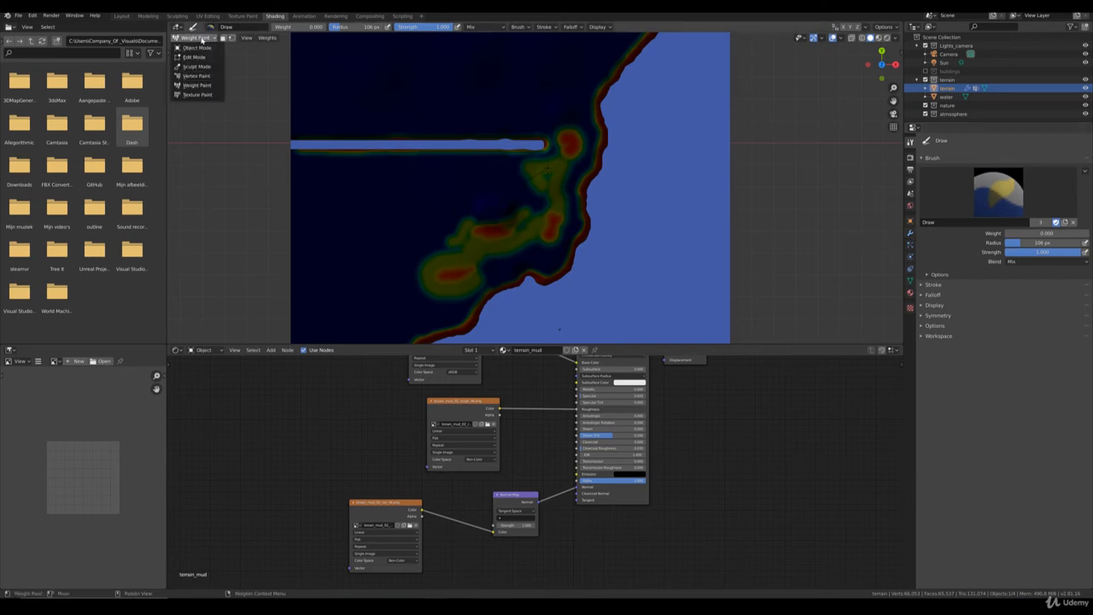
{"action": "left_click", "coordinate": [198, 48]}
{"action": "left_click", "coordinate": [910, 233]}
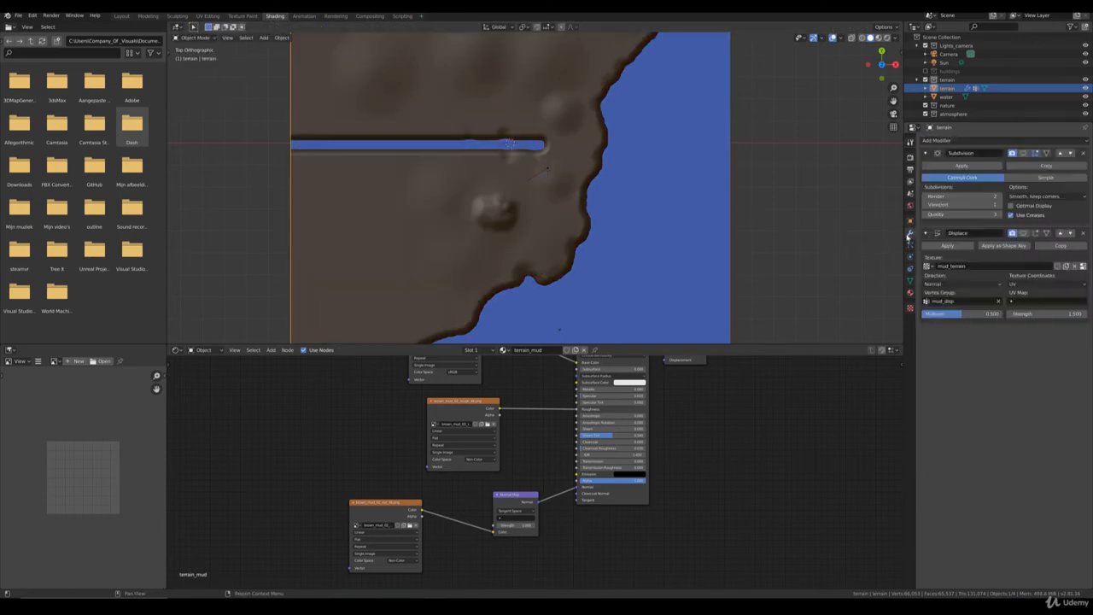
{"action": "left_click", "coordinate": [1023, 153]}
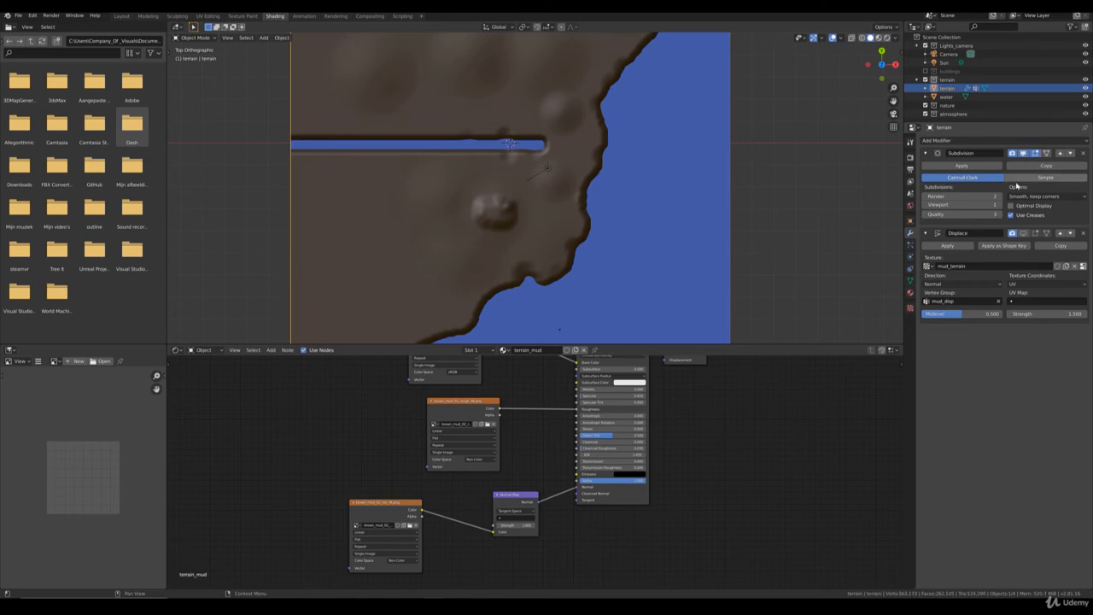
{"action": "left_click", "coordinate": [1025, 235]}
{"action": "middle_click_drag", "start_coordinate": [565, 282], "coordinate": [567, 205]}
{"action": "scroll", "coordinate": [543, 248], "scroll_direction": "up", "scroll_amount": 2}
{"action": "key", "text": "KP_0"}
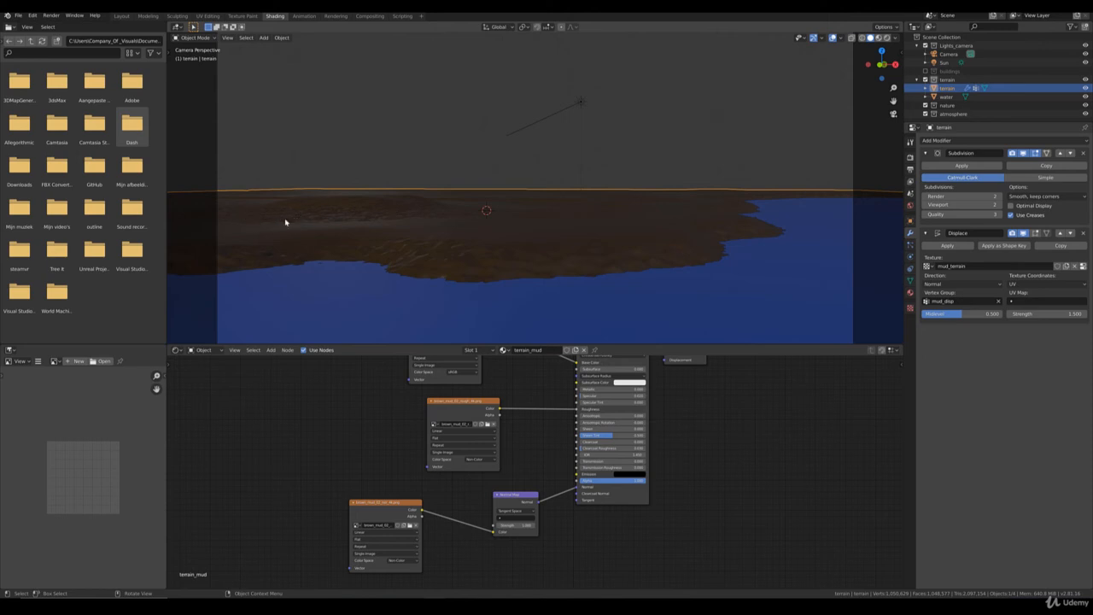
- Hide the Subdivision and Displace modifiers in the viewport and return the terrain to Weight Paint mode in top view
{"action": "left_click", "coordinate": [1023, 153]}
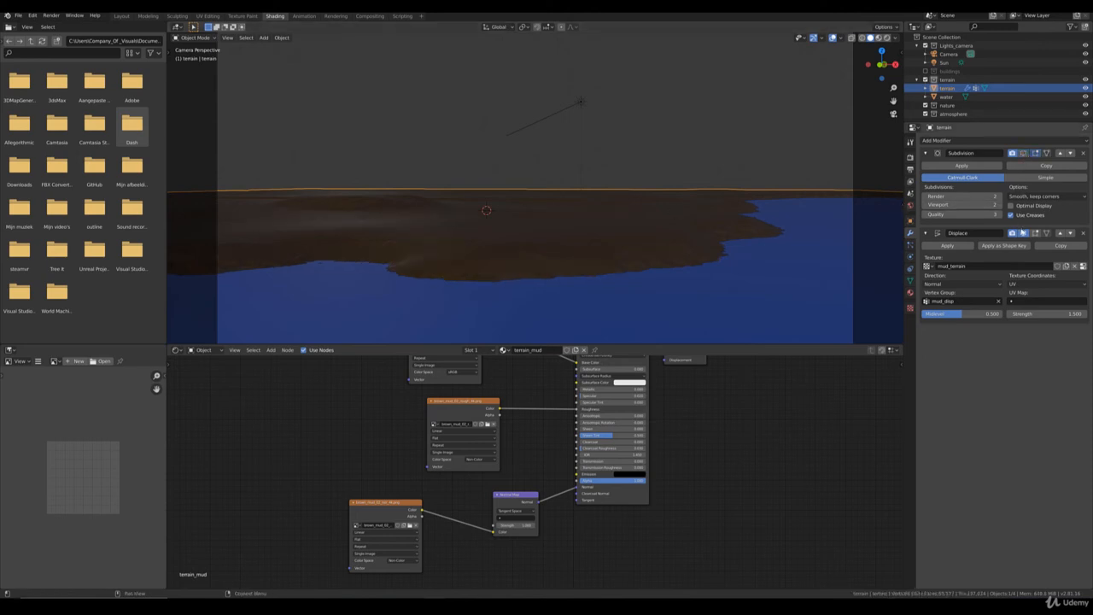
{"action": "key", "text": "KP_7"}
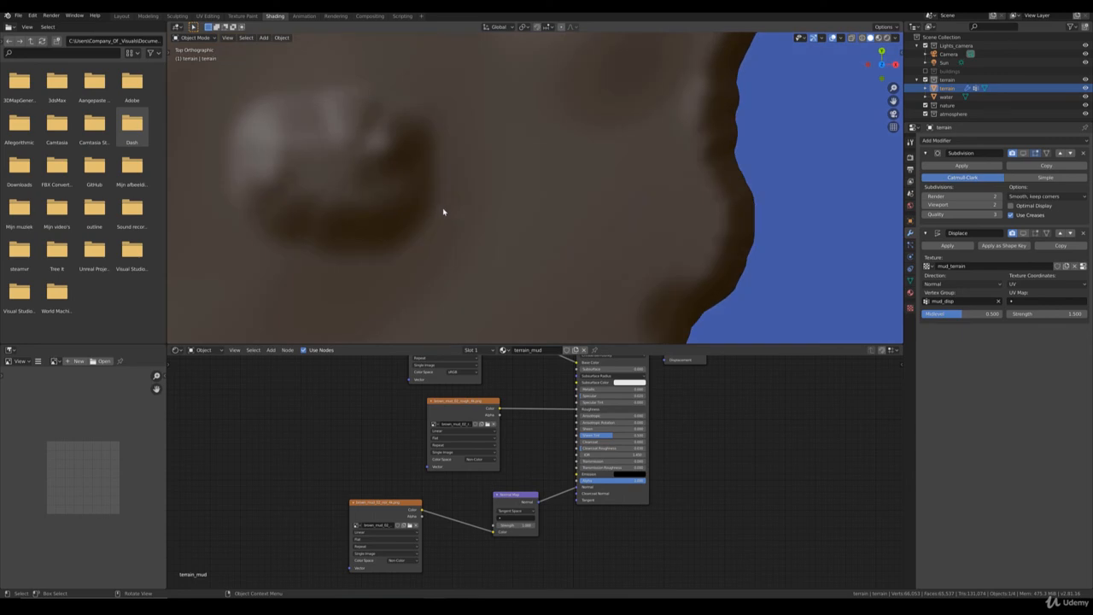
{"action": "scroll", "coordinate": [446, 214], "scroll_direction": "down", "scroll_amount": 2}
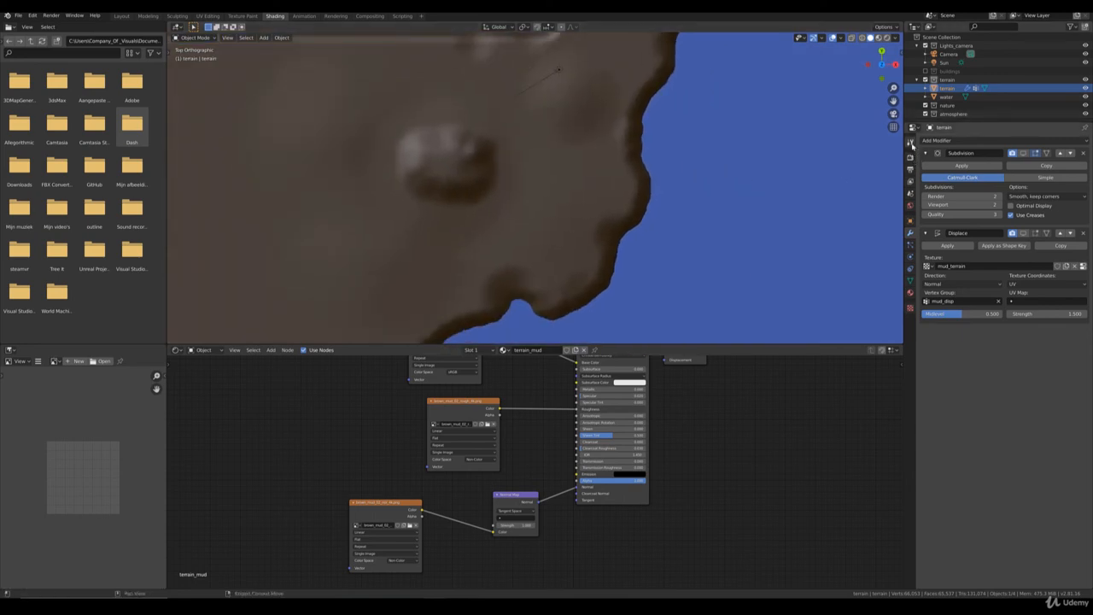
{"action": "left_click", "coordinate": [911, 143]}
{"action": "left_click", "coordinate": [193, 37]}
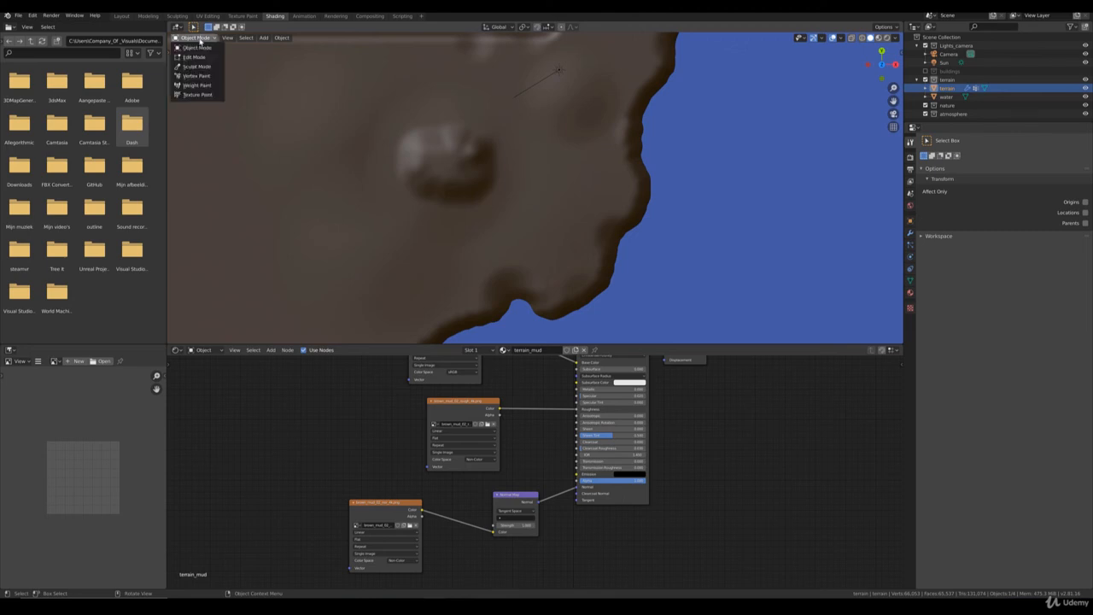
{"action": "left_click", "coordinate": [197, 83]}
- Set the Draw brush weight to 0.502 and paint over the full-weight inland patches, including the one at the channel's end
{"action": "mouse_move", "coordinate": [1047, 233]}
{"action": "left_mouse_down"}
{"action": "mouse_move", "coordinate": [1080, 233]}
{"action": "mouse_move", "coordinate": [1046, 233]}
{"action": "left_mouse_up"}
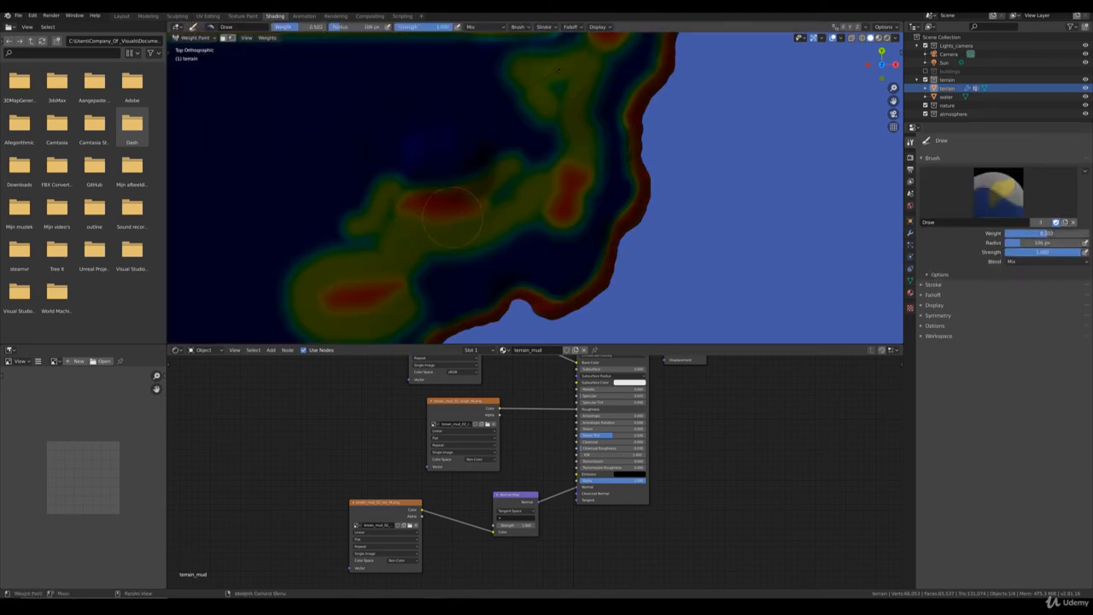
{"action": "mouse_move", "coordinate": [504, 195]}
{"action": "left_mouse_down"}
{"action": "mouse_move", "coordinate": [457, 213]}
{"action": "mouse_move", "coordinate": [410, 206]}
{"action": "left_mouse_up"}
{"action": "mouse_move", "coordinate": [480, 198]}
{"action": "left_mouse_down"}
{"action": "mouse_move", "coordinate": [551, 209]}
{"action": "mouse_move", "coordinate": [570, 184]}
{"action": "left_mouse_up"}
{"action": "left_click_drag", "start_coordinate": [393, 287], "coordinate": [320, 298]}
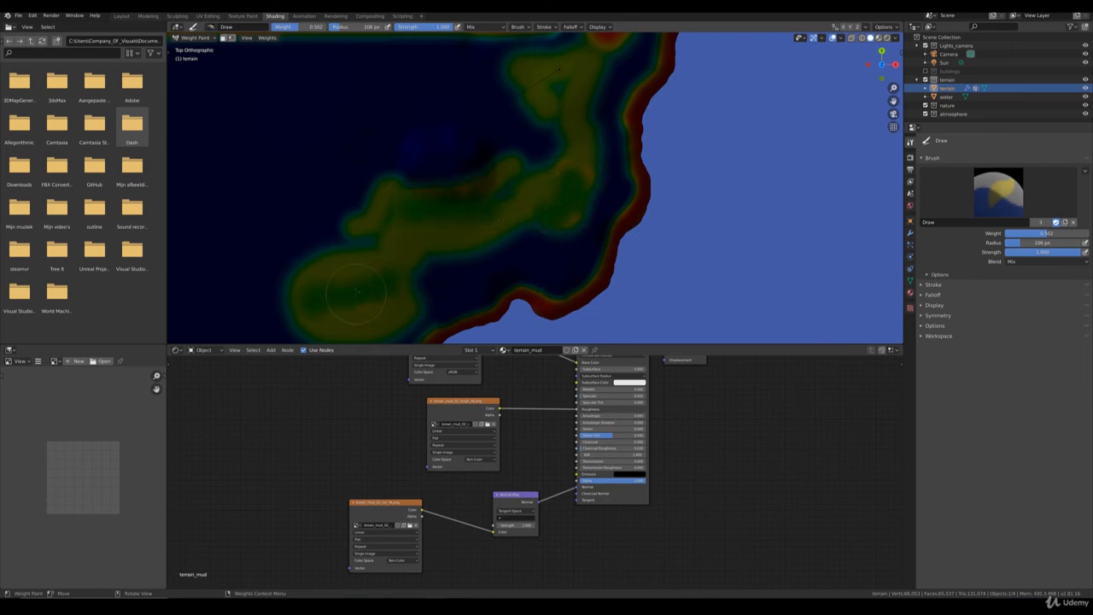
{"action": "scroll", "coordinate": [512, 162], "scroll_direction": "down", "scroll_amount": 2}
{"action": "middle_click_drag", "start_coordinate": [587, 85], "coordinate": [533, 199], "text": "shift"}
{"action": "left_click_drag", "start_coordinate": [533, 196], "coordinate": [523, 162]}
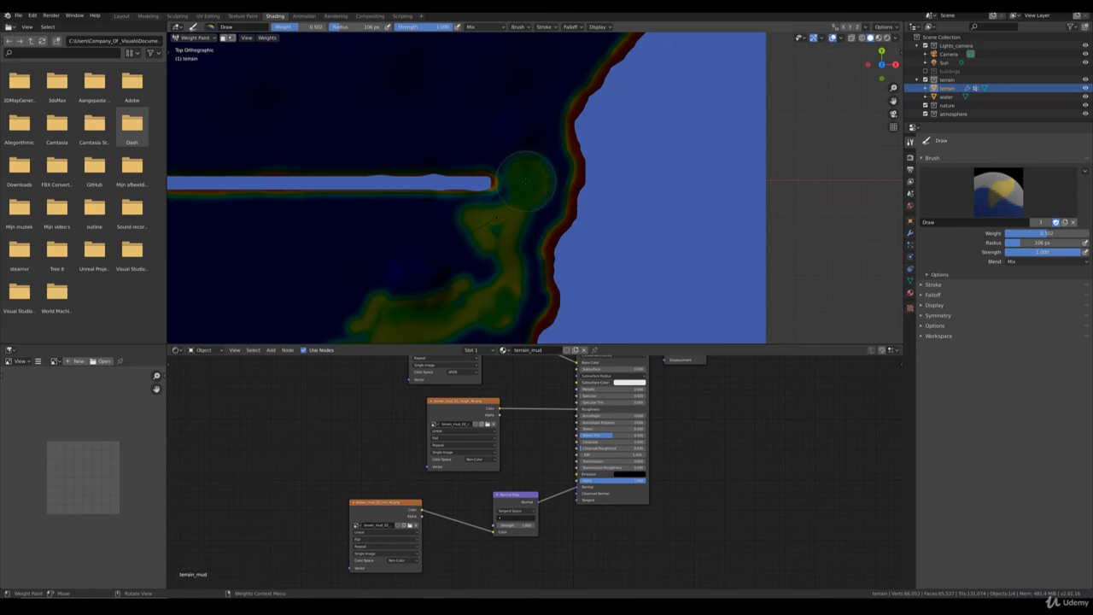
- Paint two new inland patches at weight 0.502, one beside the winding painted band and one between the two water channels
{"action": "middle_click_drag", "start_coordinate": [410, 246], "coordinate": [472, 197], "text": "shift"}
{"action": "mouse_move", "coordinate": [498, 149]}
{"action": "left_mouse_down"}
{"action": "mouse_move", "coordinate": [390, 183]}
{"action": "mouse_move", "coordinate": [461, 152]}
{"action": "left_mouse_up"}
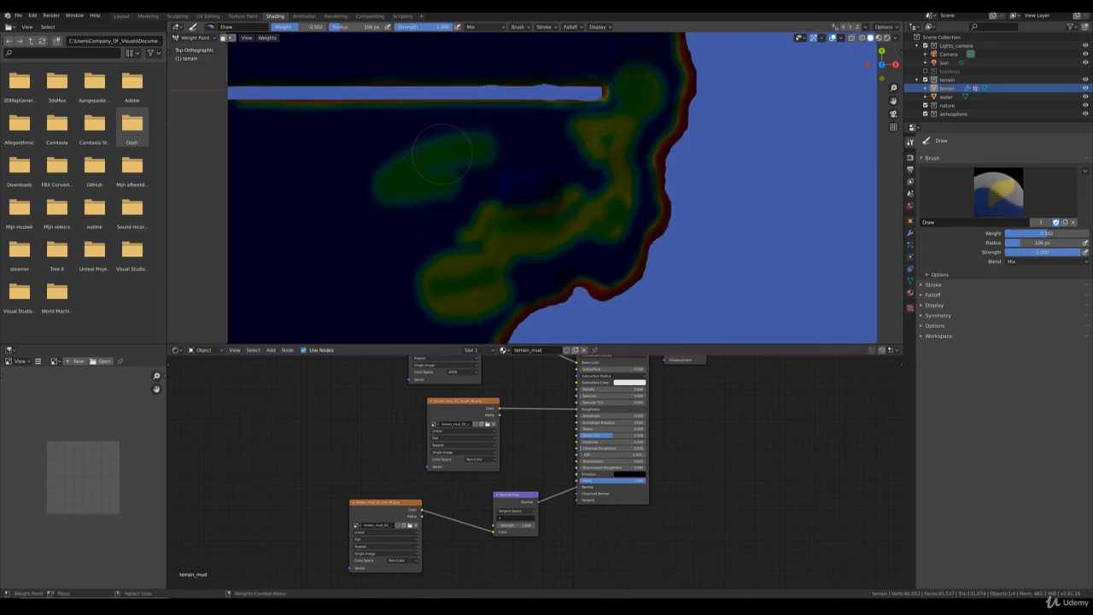
{"action": "middle_click_drag", "start_coordinate": [431, 147], "coordinate": [488, 196], "text": "shift"}
{"action": "mouse_move", "coordinate": [521, 128]}
{"action": "left_mouse_down"}
{"action": "mouse_move", "coordinate": [402, 122]}
{"action": "mouse_move", "coordinate": [507, 115]}
{"action": "mouse_move", "coordinate": [384, 124]}
{"action": "mouse_move", "coordinate": [432, 150]}
{"action": "mouse_move", "coordinate": [517, 100]}
{"action": "mouse_move", "coordinate": [404, 130]}
{"action": "mouse_move", "coordinate": [517, 109]}
{"action": "left_mouse_up"}
{"action": "scroll", "coordinate": [513, 109], "scroll_direction": "down", "scroll_amount": 4}
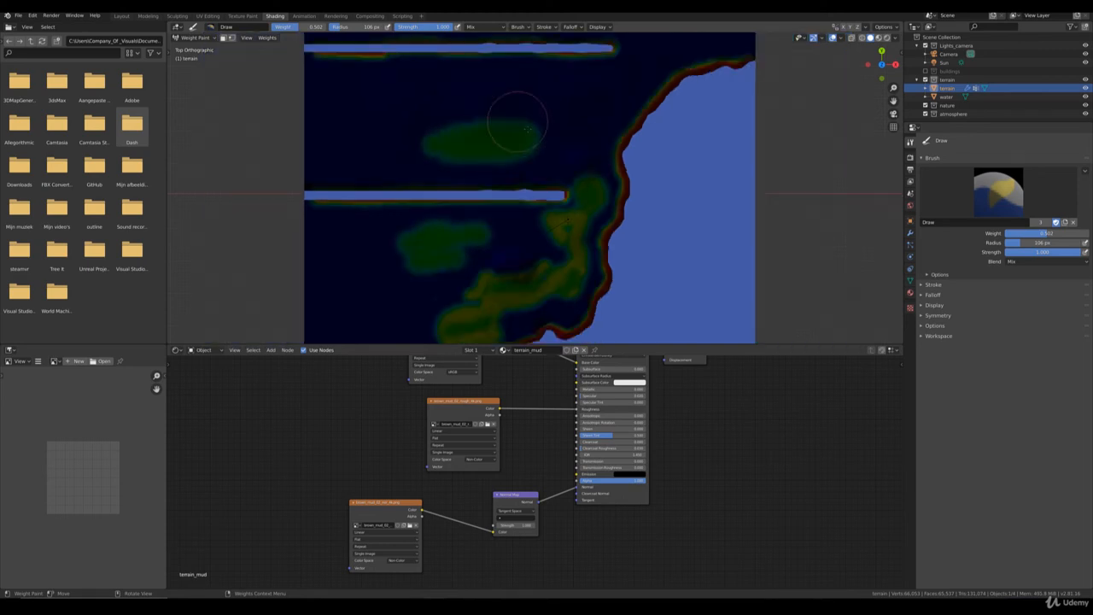
- Switch the terrain to Object Mode, show Subdivision and Displace in the viewport again, and inspect the mud relief through the camera
{"action": "key", "text": "KP_0"}
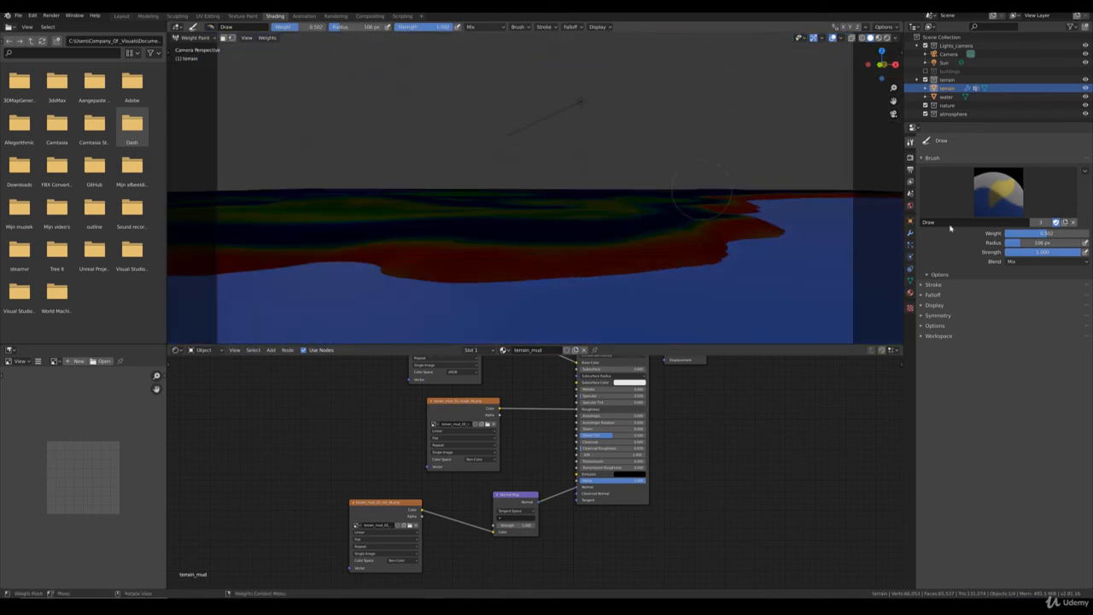
{"action": "left_click", "coordinate": [193, 38]}
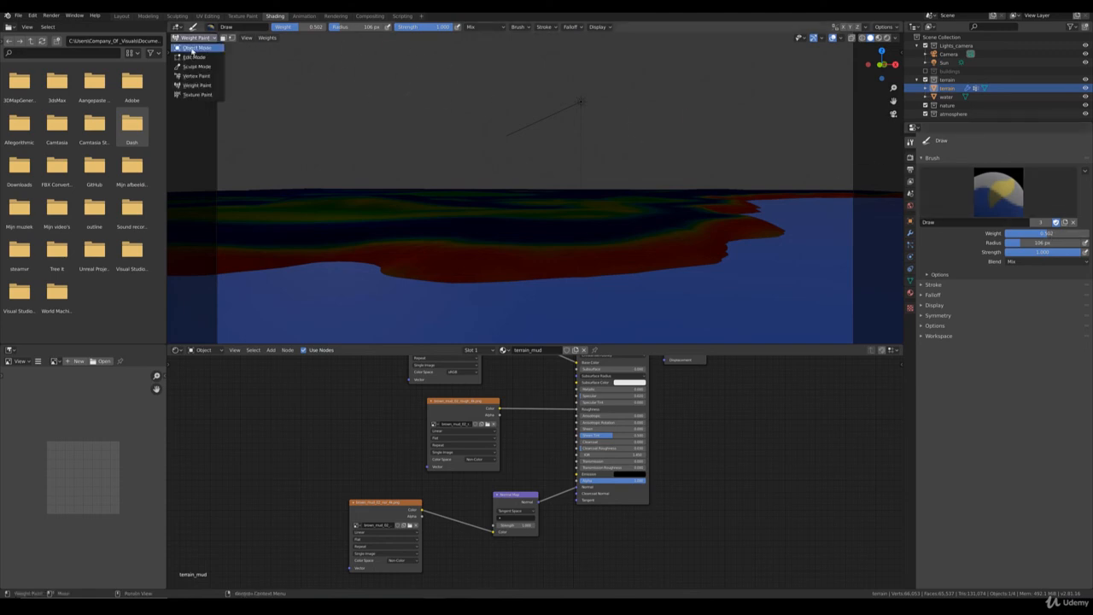
{"action": "left_click", "coordinate": [196, 48]}
{"action": "left_click", "coordinate": [911, 235]}
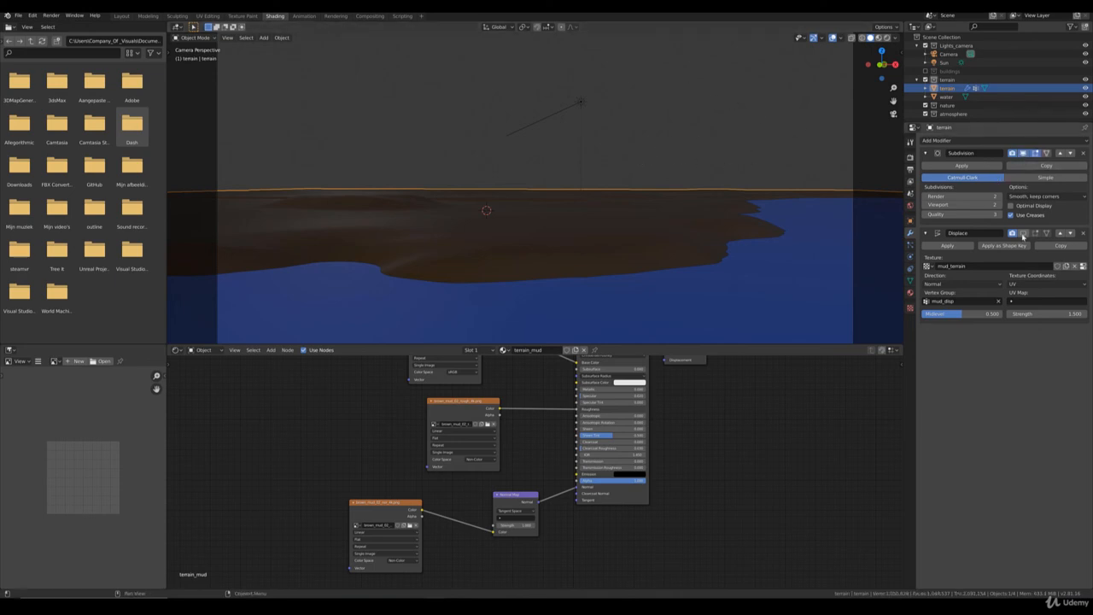
{"action": "scroll", "coordinate": [462, 252], "scroll_direction": "up", "scroll_amount": 2}
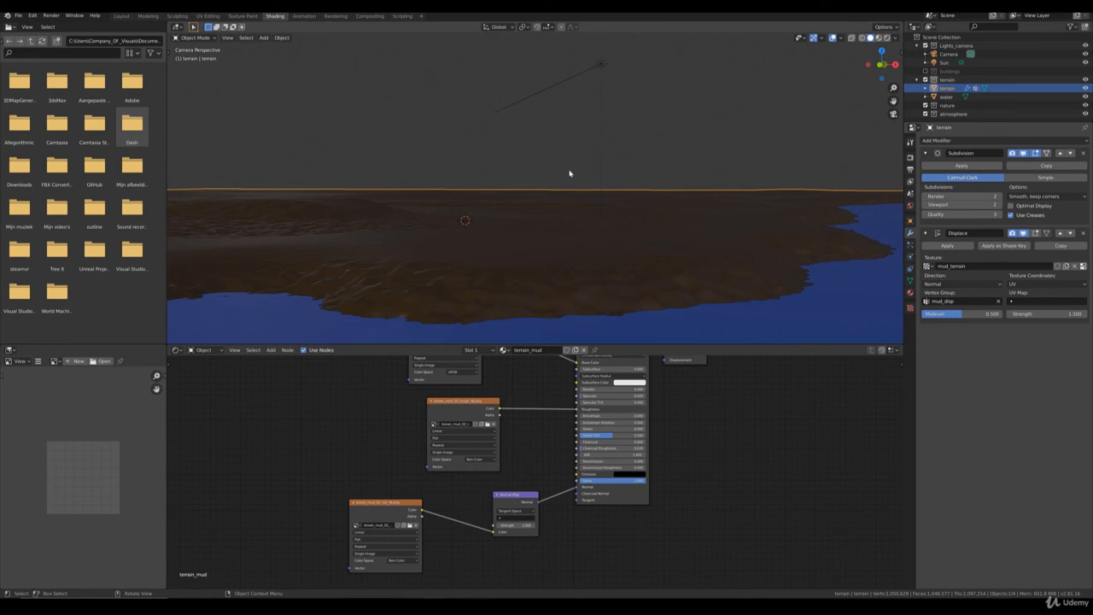
{"action": "scroll", "coordinate": [570, 173], "scroll_direction": "down", "scroll_amount": 2}
{"action": "mouse_move", "coordinate": [465, 174]}
{"action": "middle_mouse_down", "text": "shift"}
{"action": "mouse_move", "coordinate": [477, 167]}
{"action": "mouse_move", "coordinate": [473, 179]}
{"action": "middle_mouse_up", "text": "shift"}
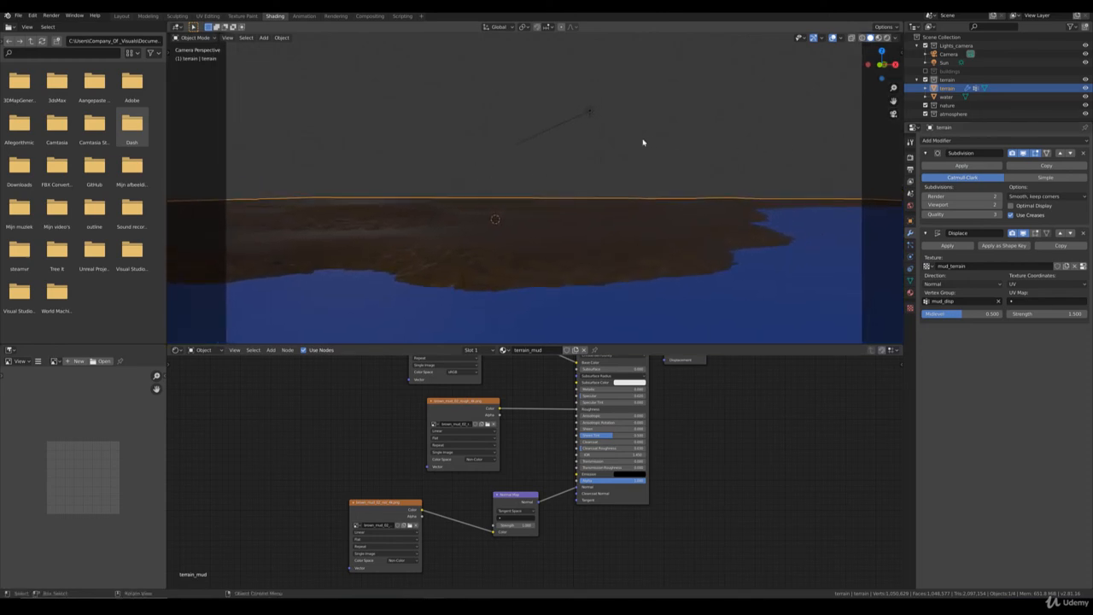